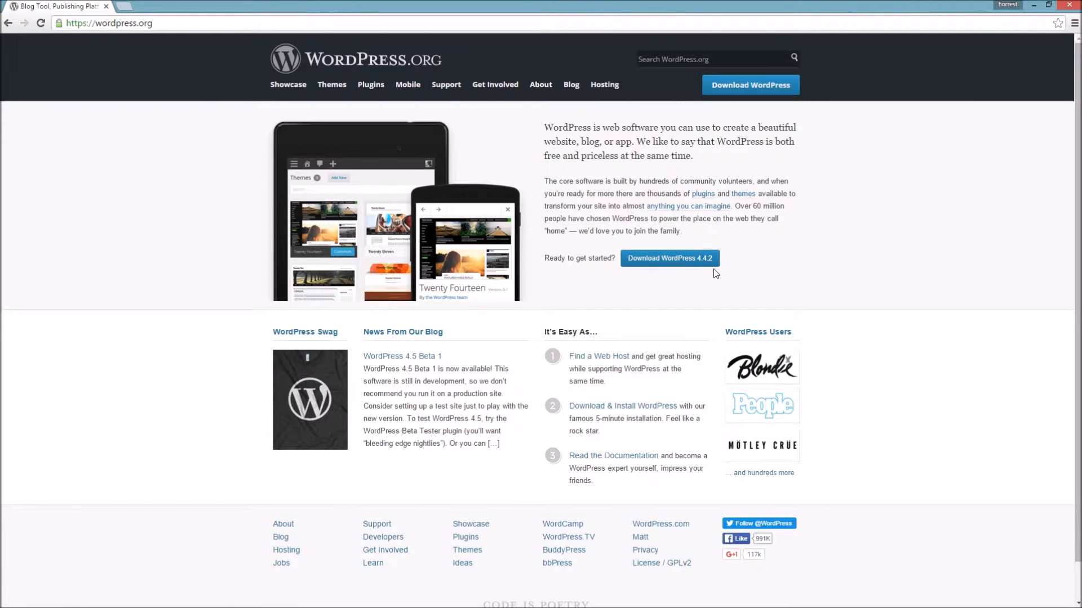
- Download wordpress-4.4.2.zip from WordPress.org, open it and select the wordpress folder inside
left_click(676, 260)
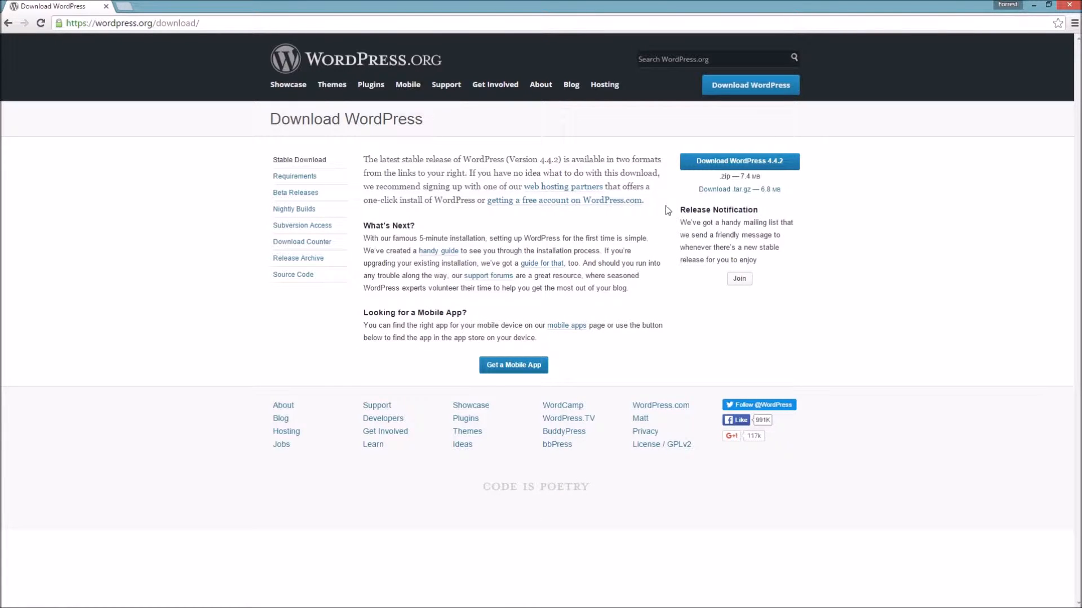
left_click(761, 165)
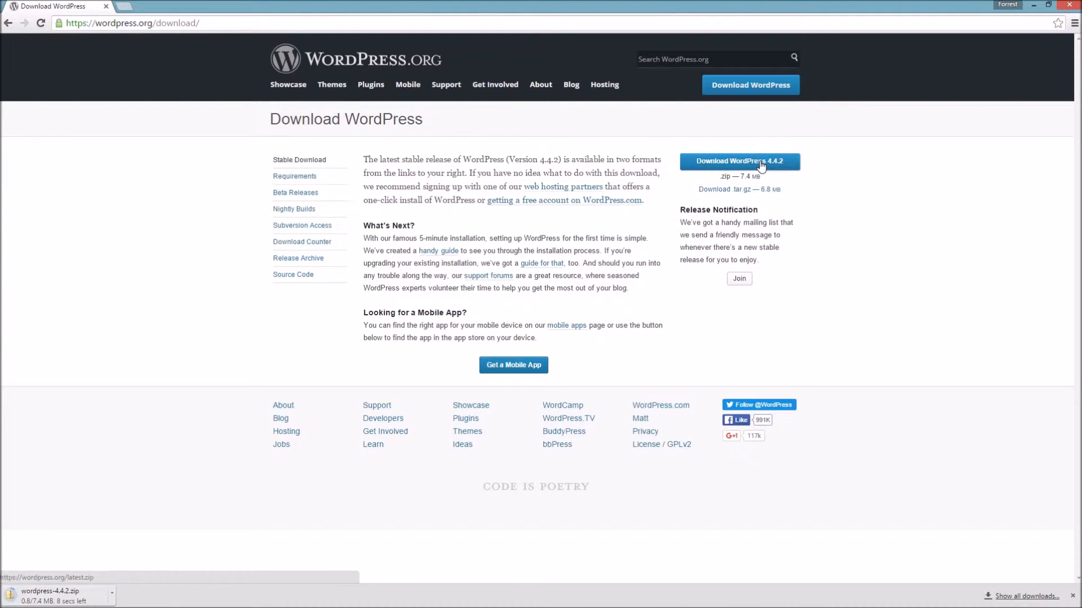
left_click(50, 596)
left_click(629, 222)
- Look inside the zip's wordpress folder, go back, and dismiss the security download notification
double_click(628, 221)
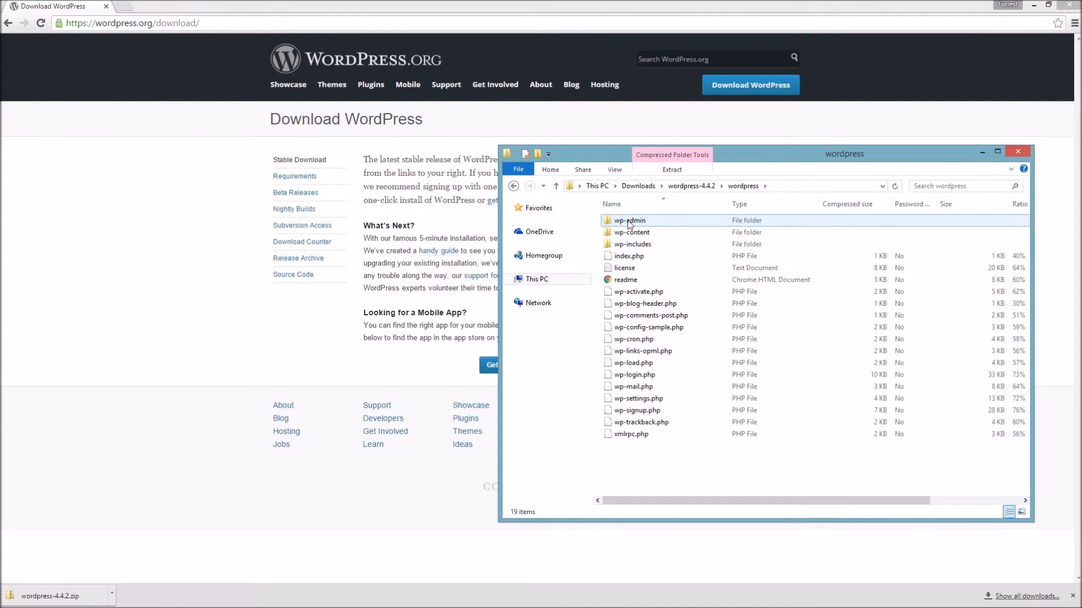
left_click(514, 186)
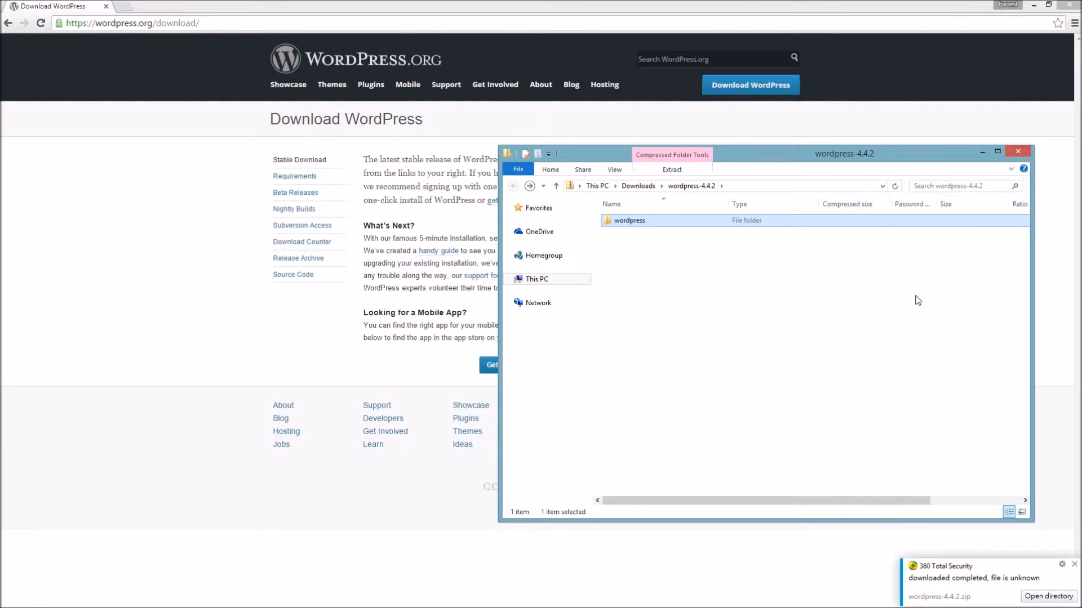
left_click(1074, 565)
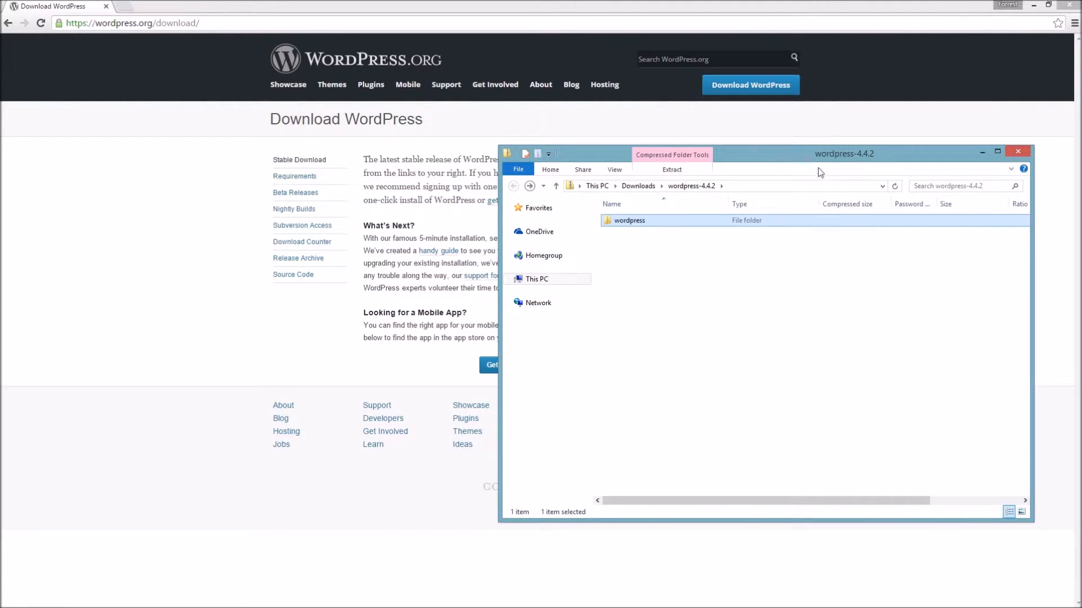
- Navigate through This PC and Local Disk (C:) to the C:\wamp\www folder
left_click(530, 281)
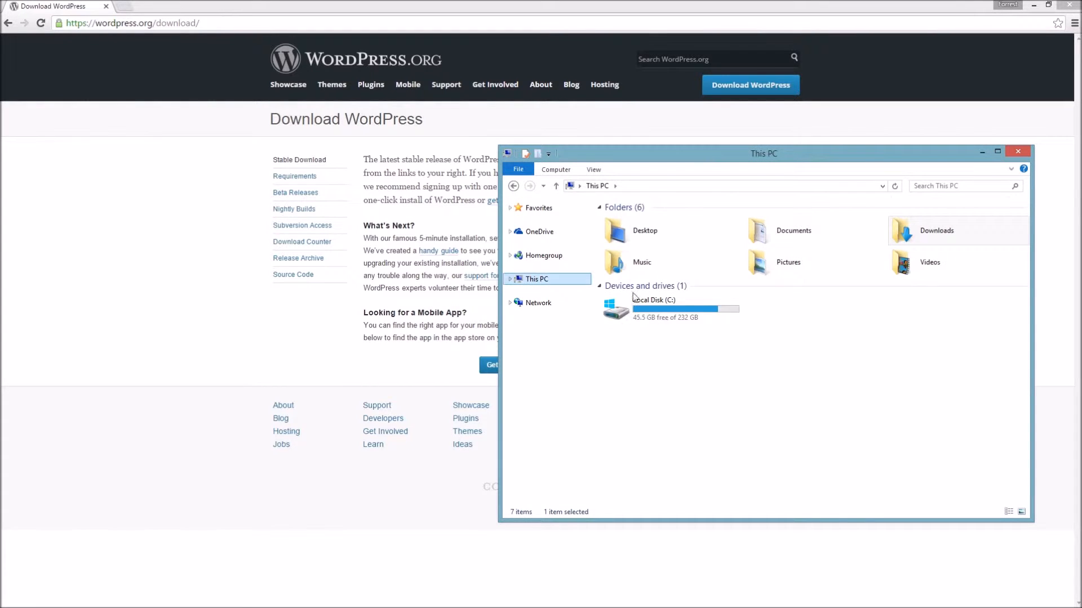
double_click(681, 315)
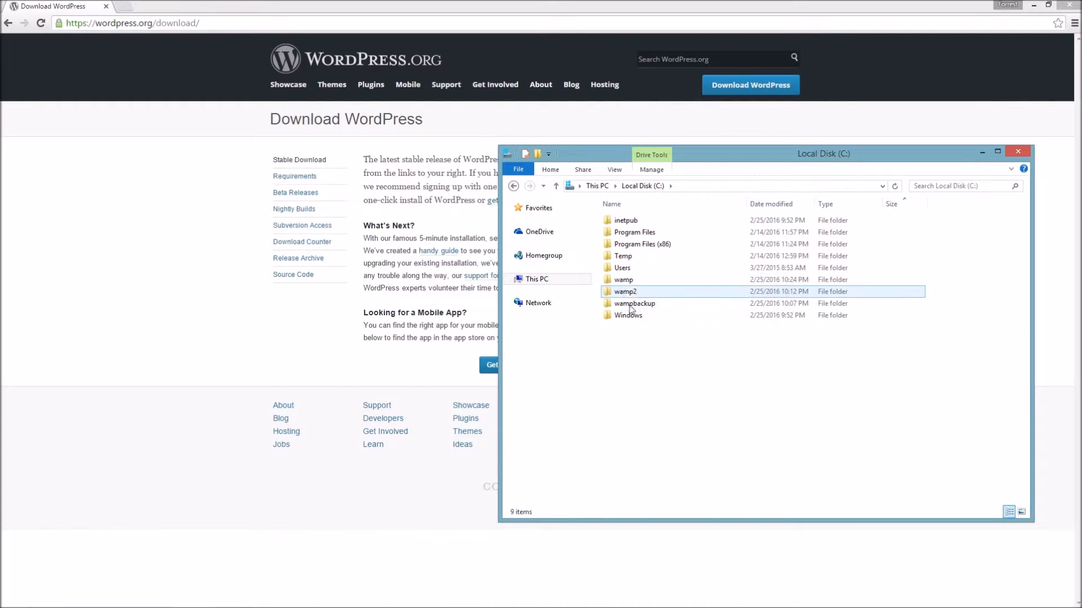
left_click(624, 281)
double_click(624, 280)
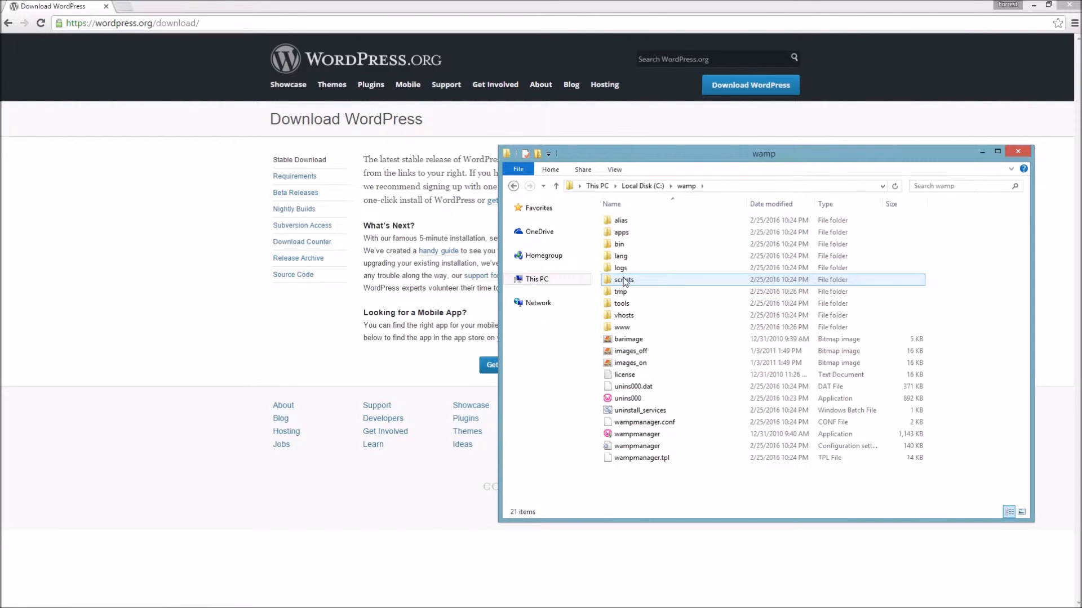
double_click(624, 329)
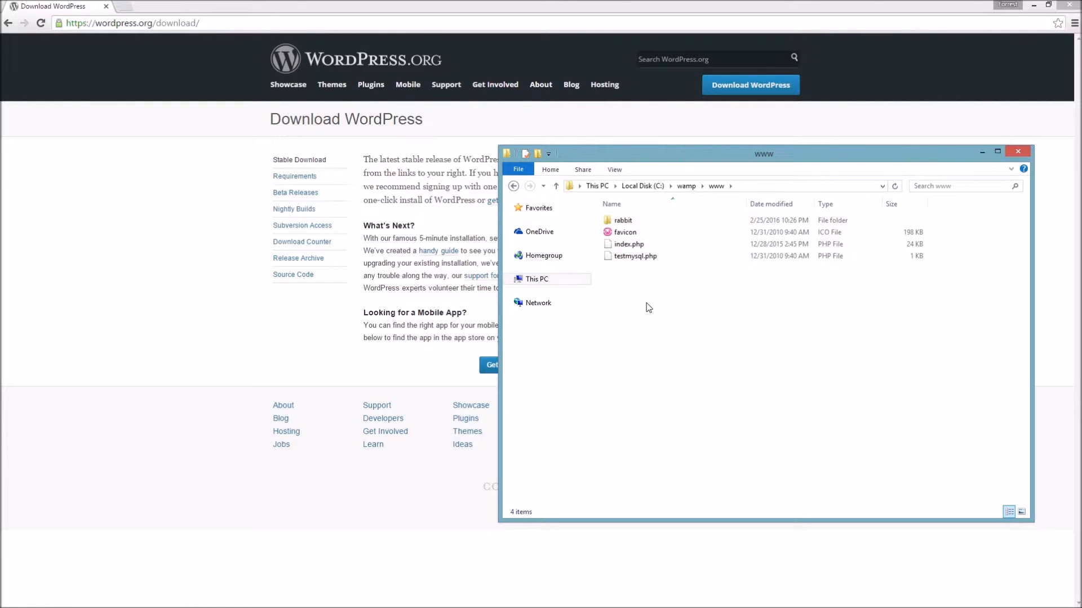
- Create a new folder named Frog in C:\wamp\www, then return to the desktop
right_click(626, 273)
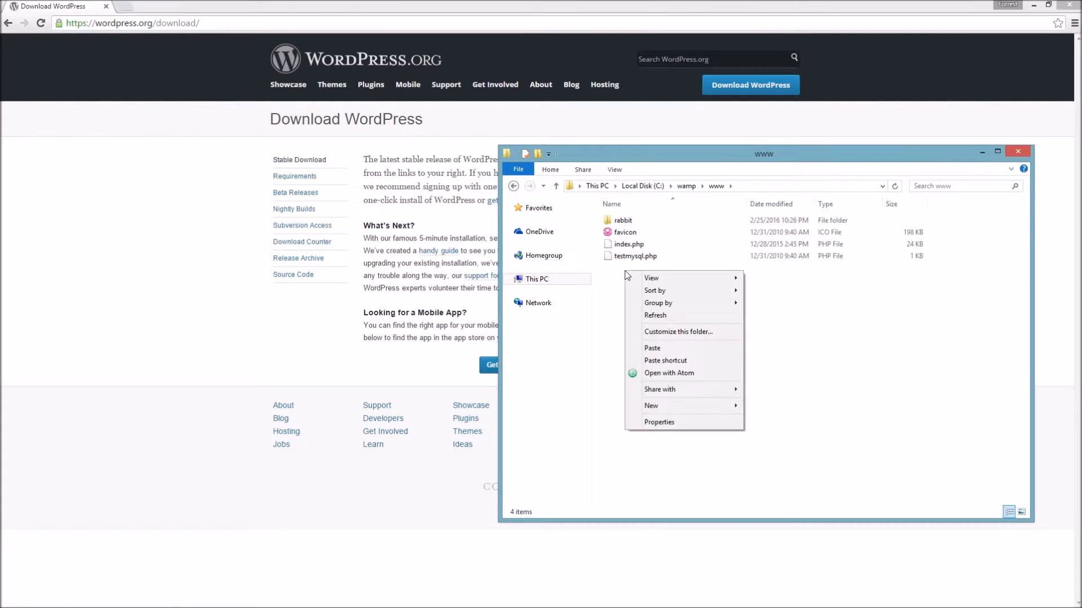
mouse_move(661, 411)
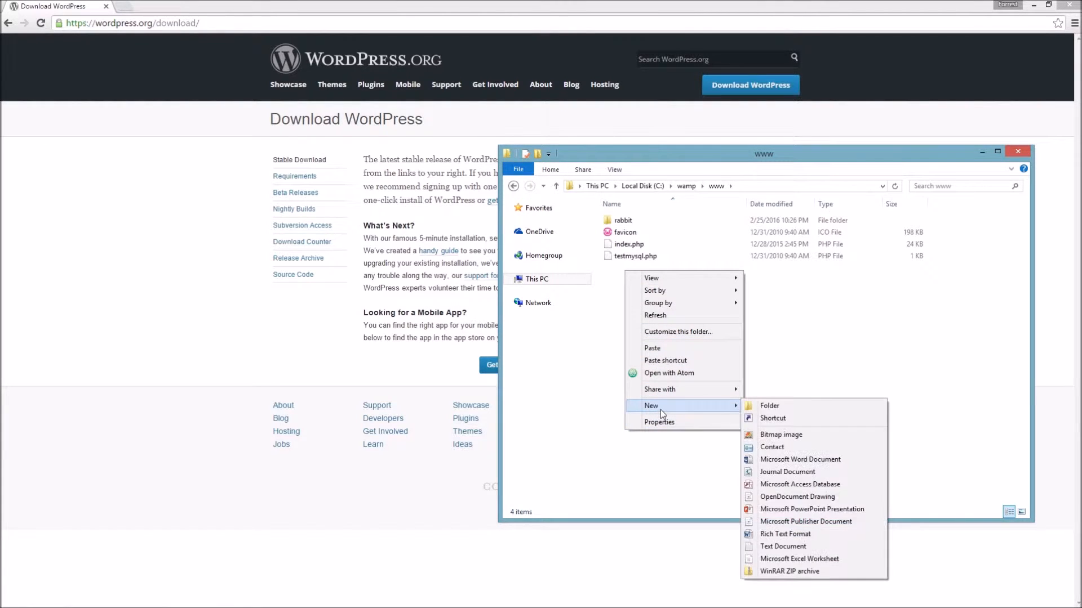
left_click(762, 406)
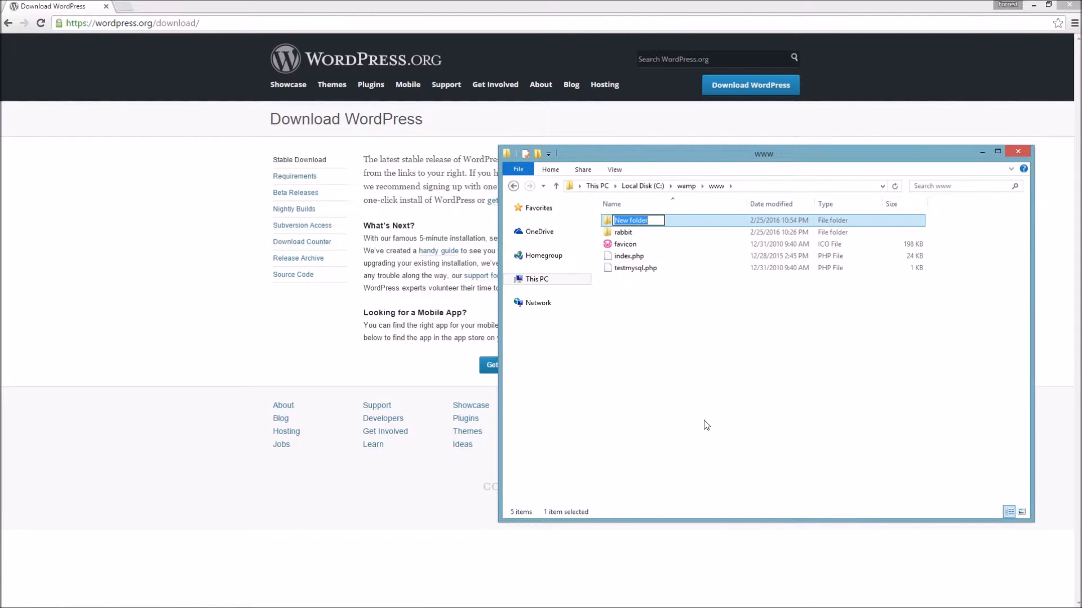
type("Frog")
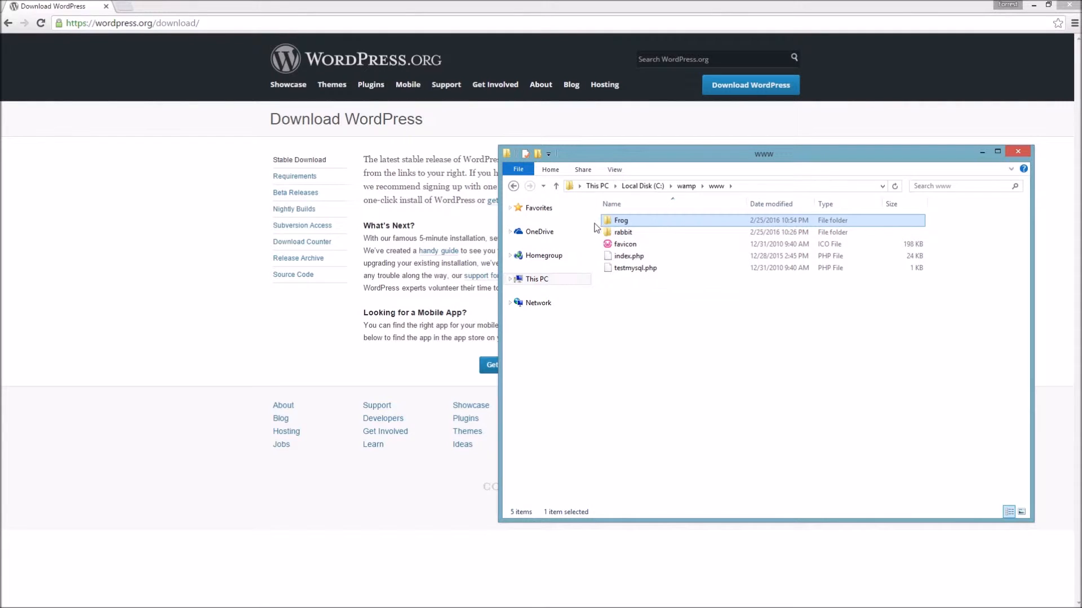
left_click(8, 604)
left_click(90, 276)
- Copy all 19 items from the wordpress folder inside Downloads' wordpress-4.4.2 zip
right_click(621, 154)
left_click(595, 349)
left_click(538, 280)
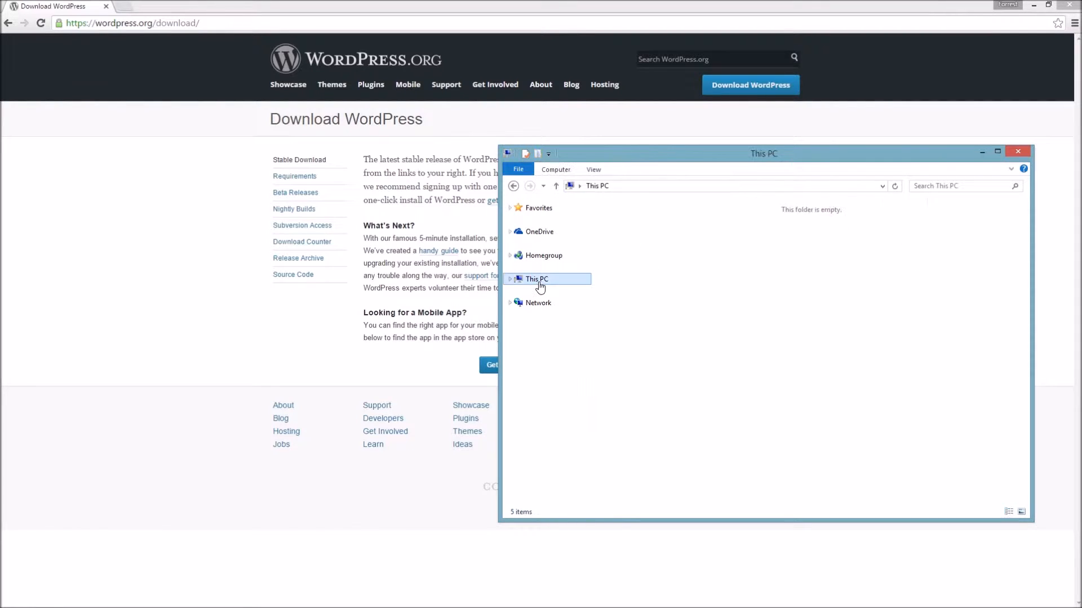
left_click(691, 309)
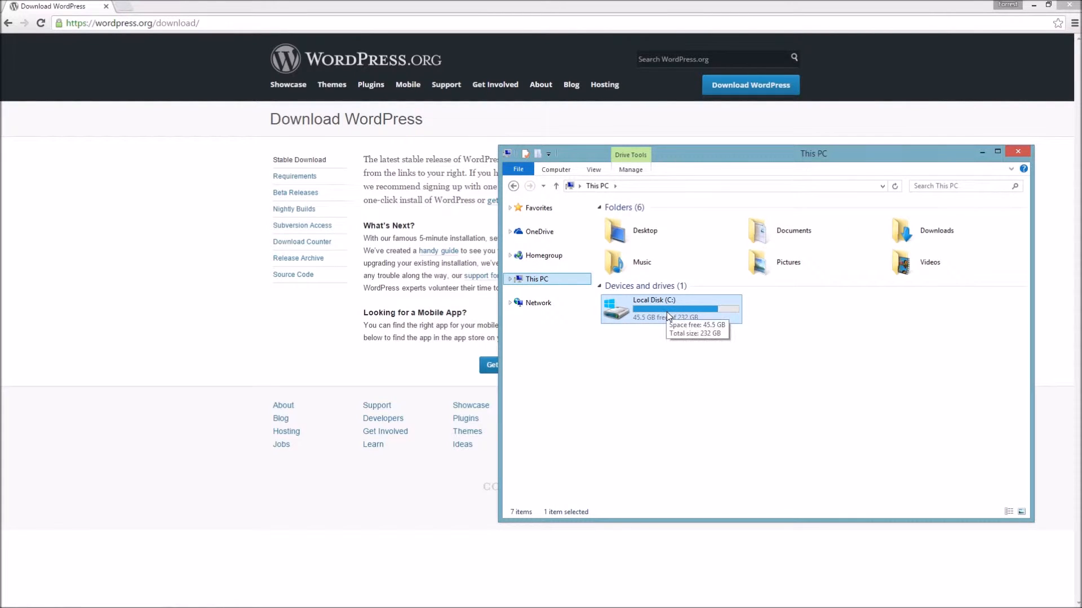
double_click(913, 235)
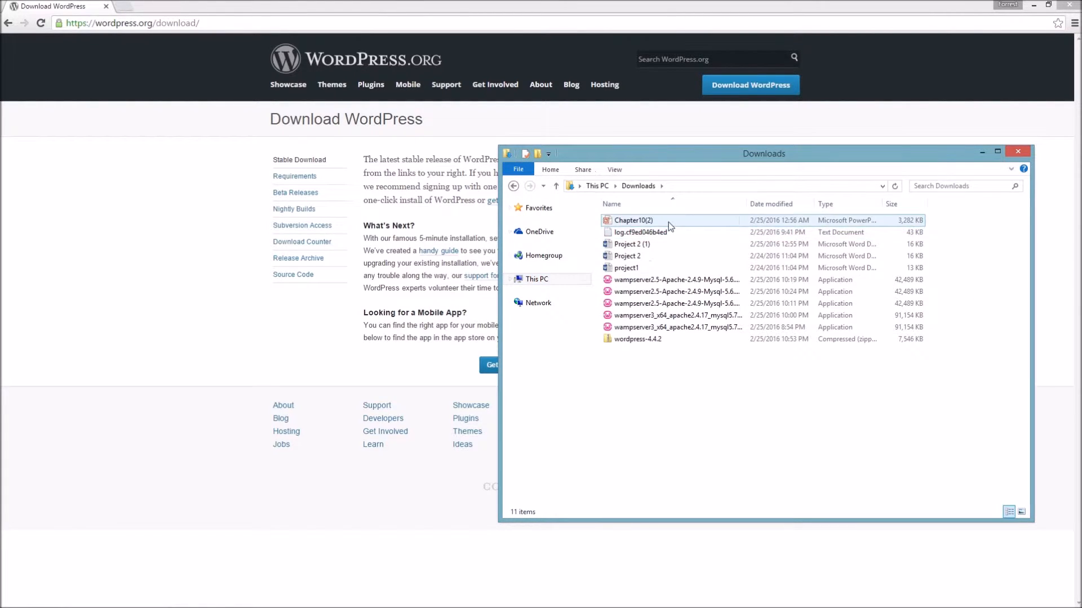
double_click(637, 339)
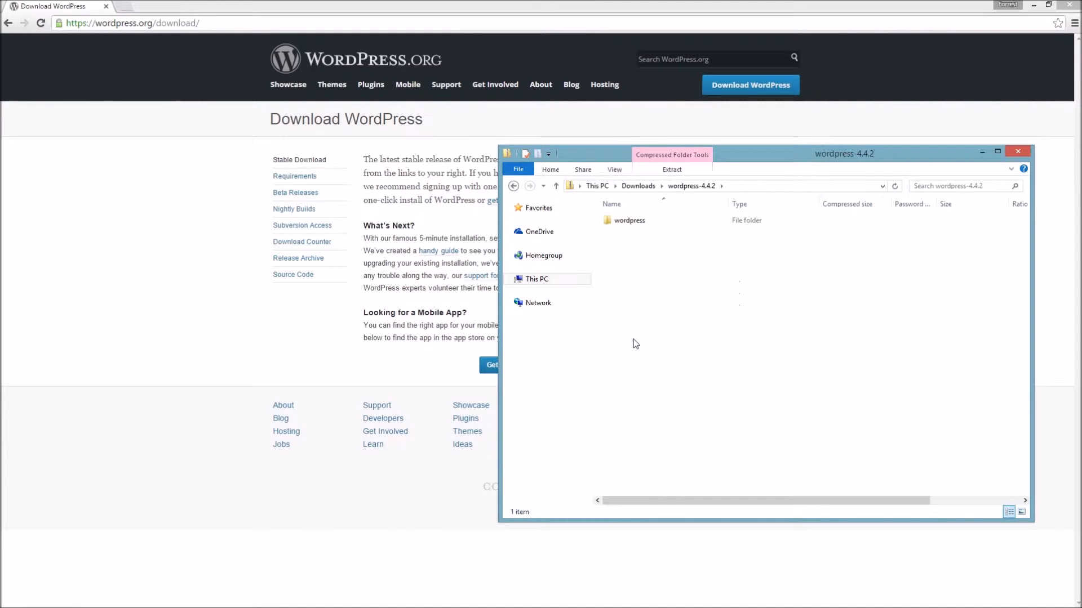
double_click(629, 221)
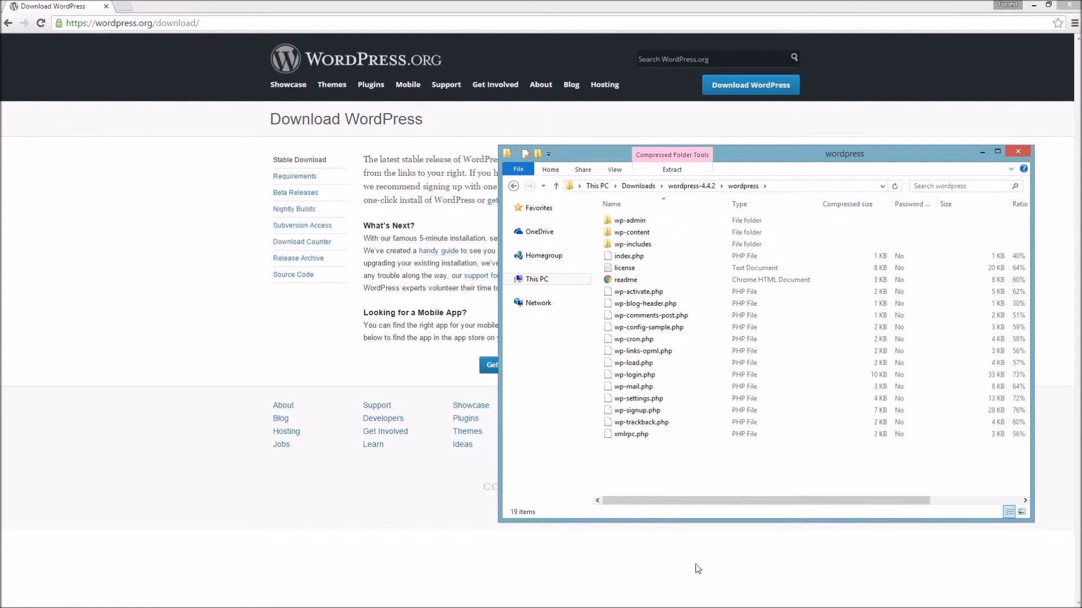
left_click_drag(645, 476, 620, 220)
right_click(628, 220)
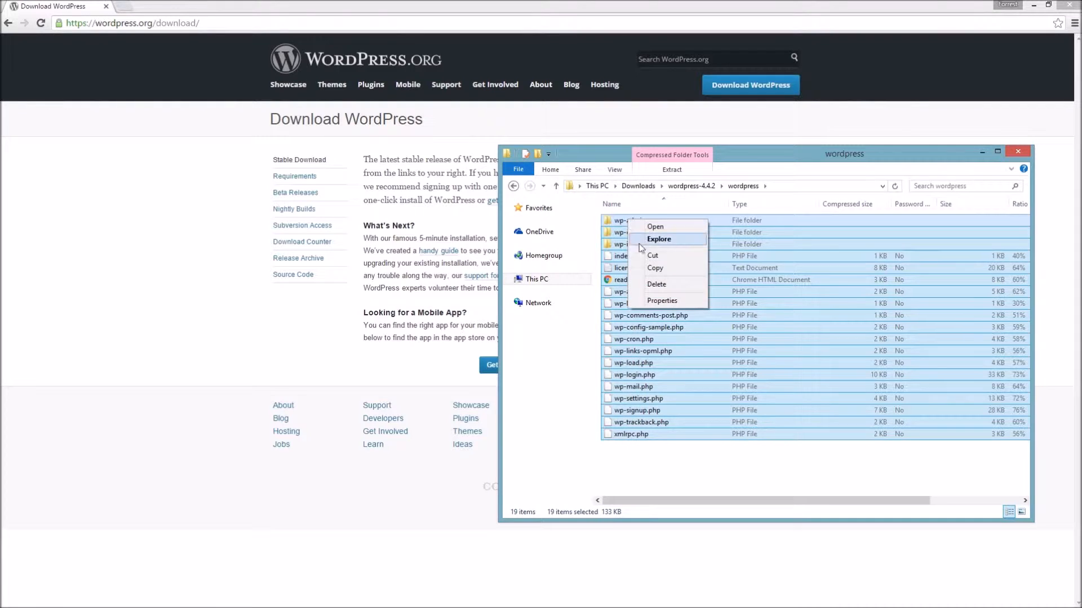
left_click(654, 270)
- Paste the WordPress files into C:\wamp\www\Frog and minimize File Explorer
left_click(535, 279)
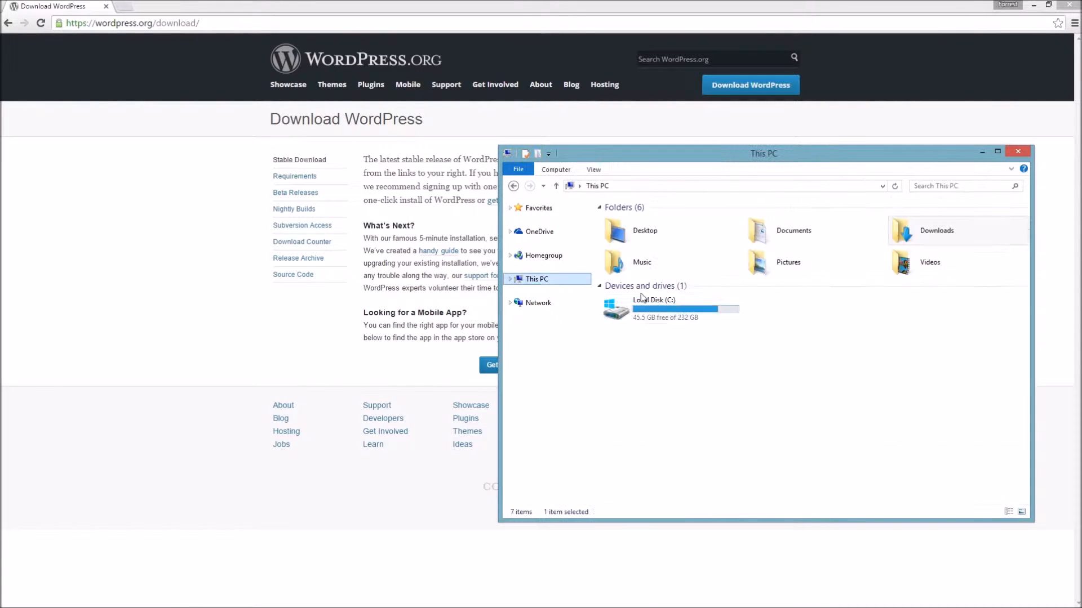
double_click(677, 308)
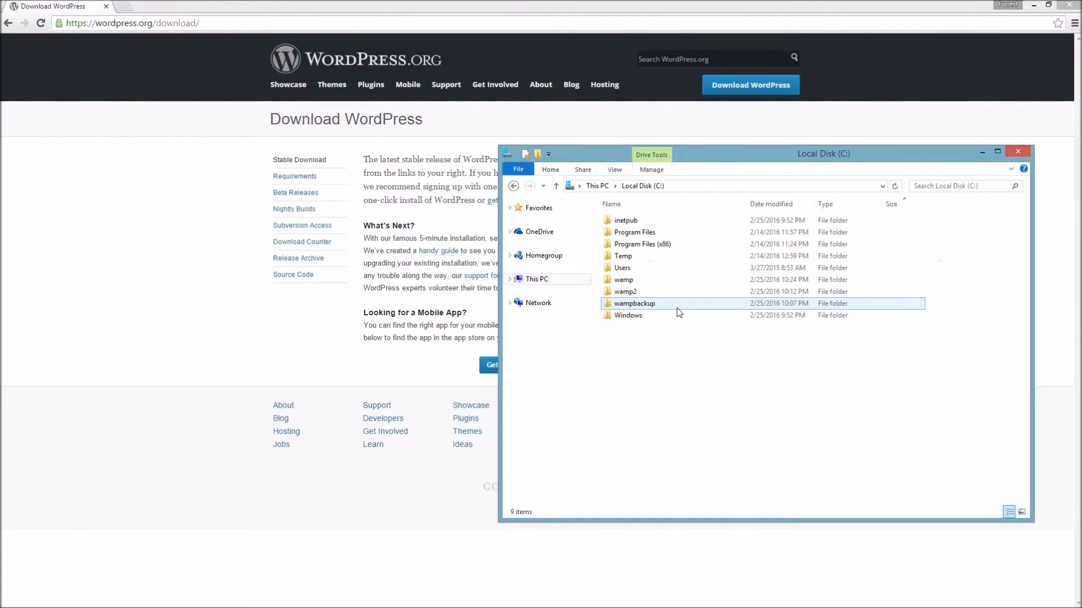
double_click(624, 280)
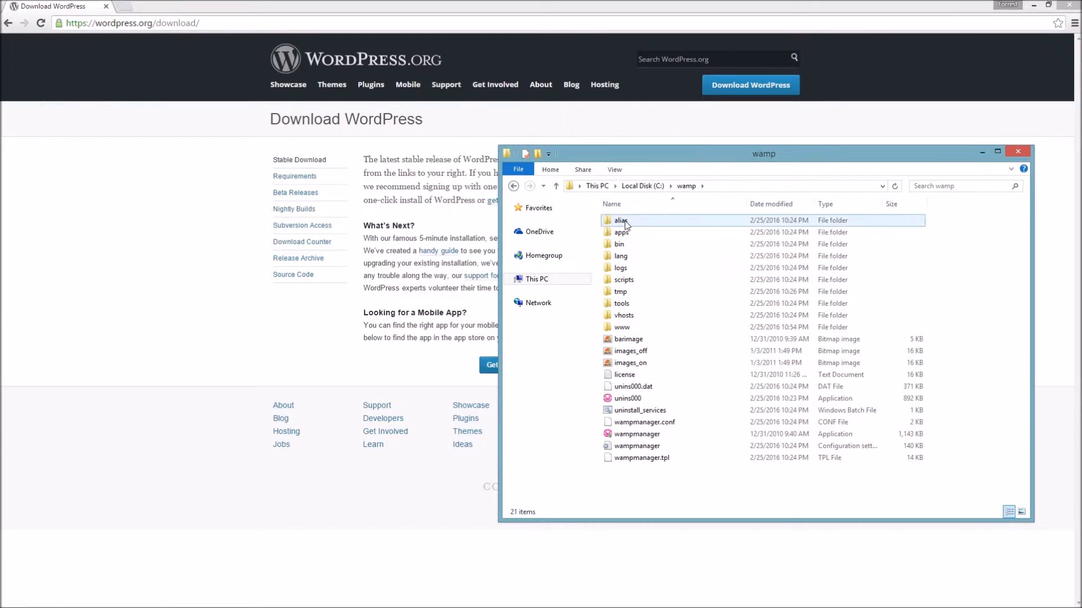
double_click(622, 327)
double_click(626, 221)
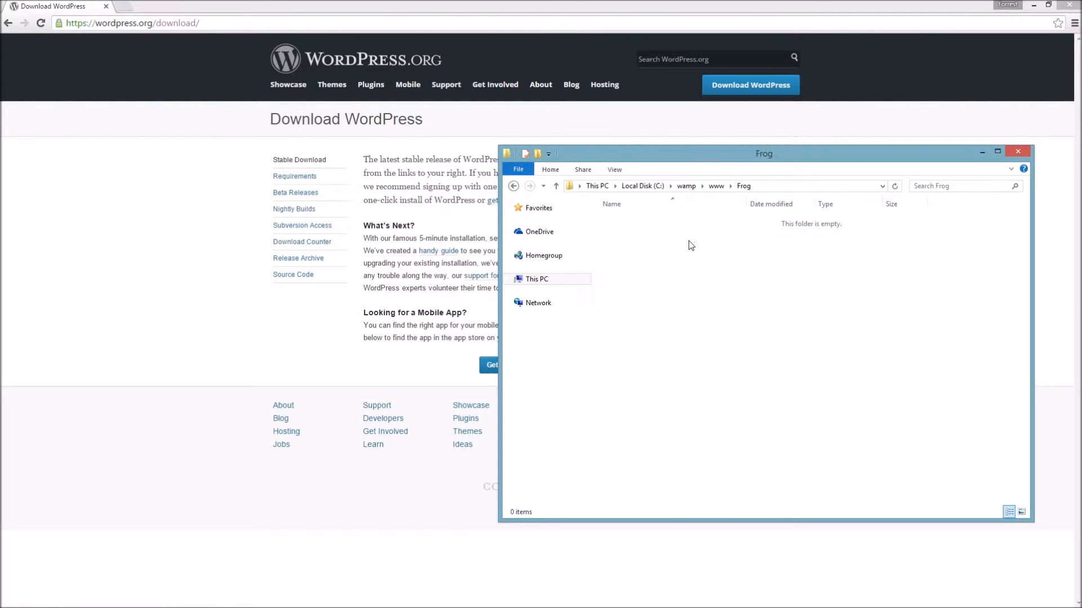
right_click(627, 226)
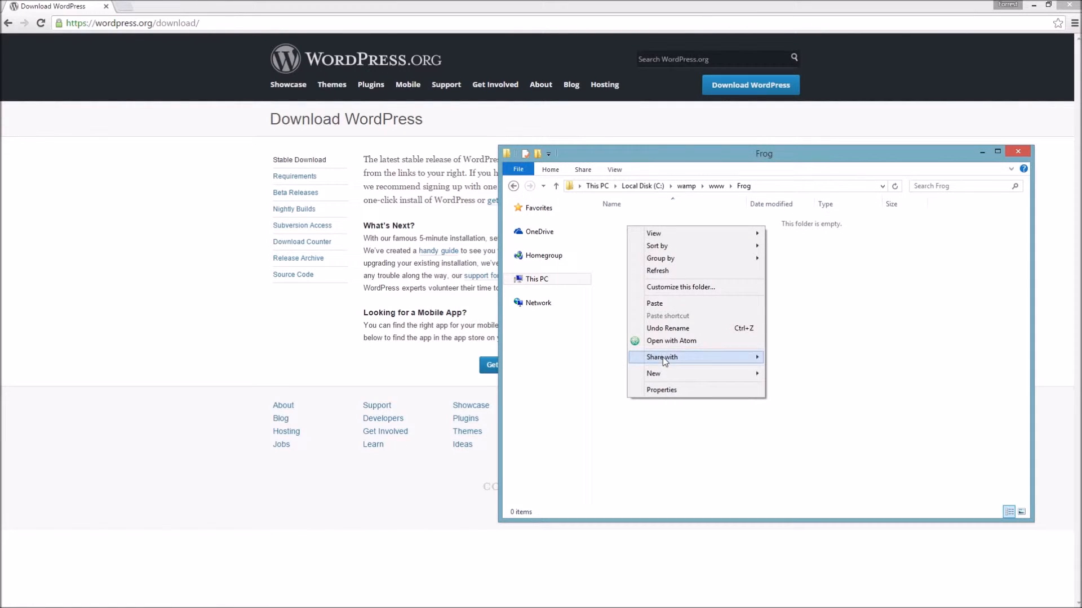
left_click(655, 305)
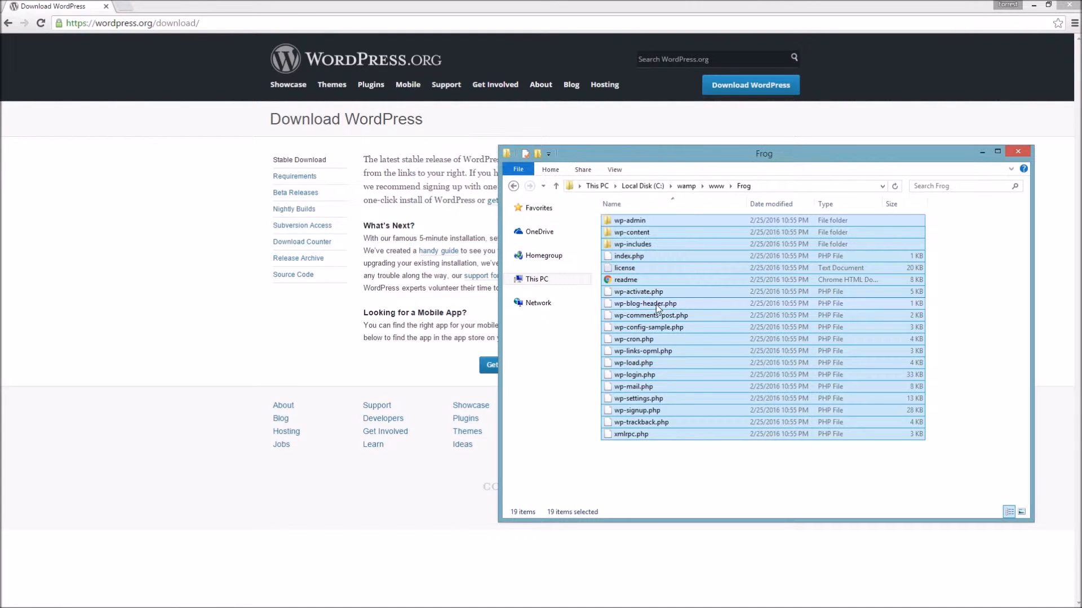
left_click(681, 457)
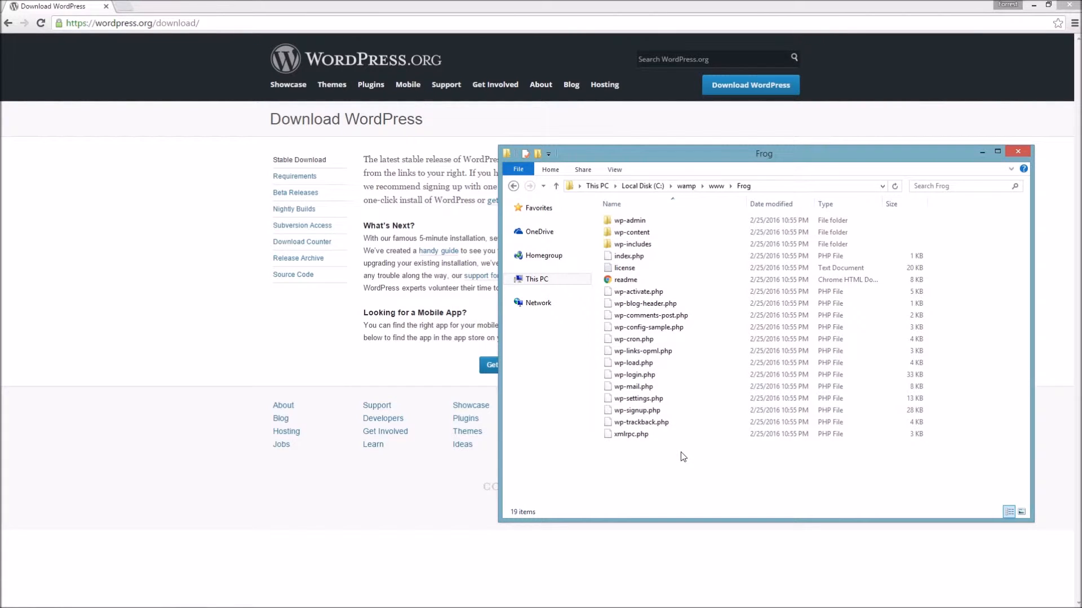
left_click(982, 151)
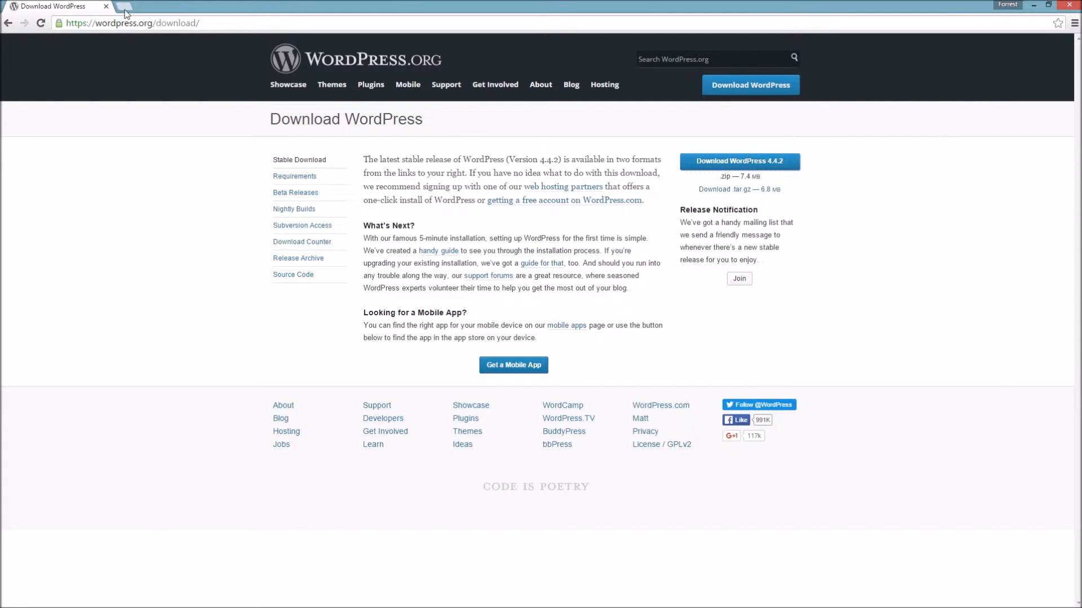
- Load localhost/phpmyadmin in Chrome and show the tray's hidden icons
left_click(126, 27)
type("local")
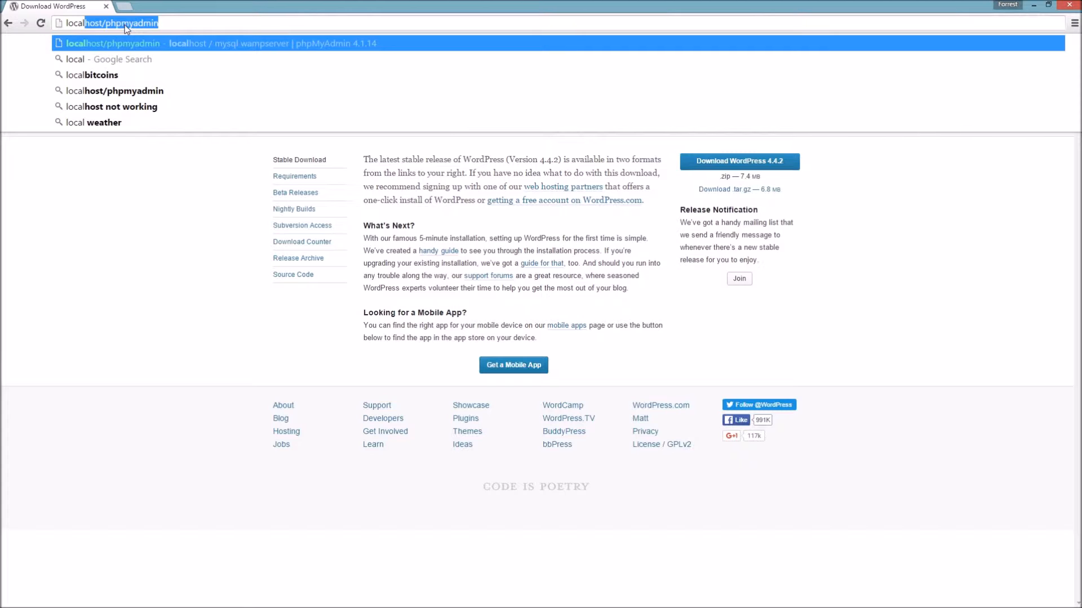
type("host/")
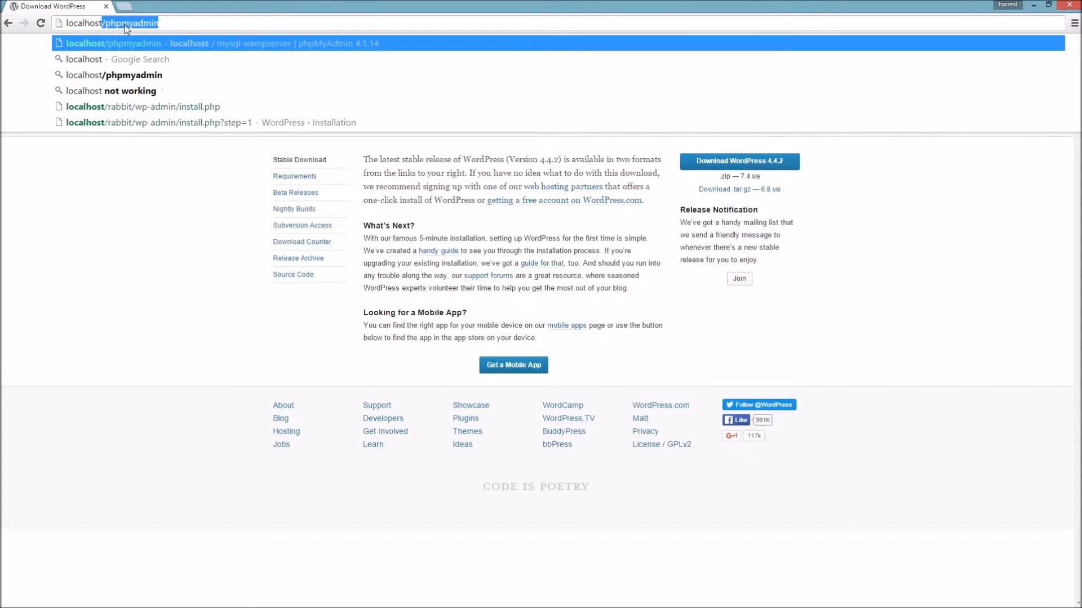
type("php")
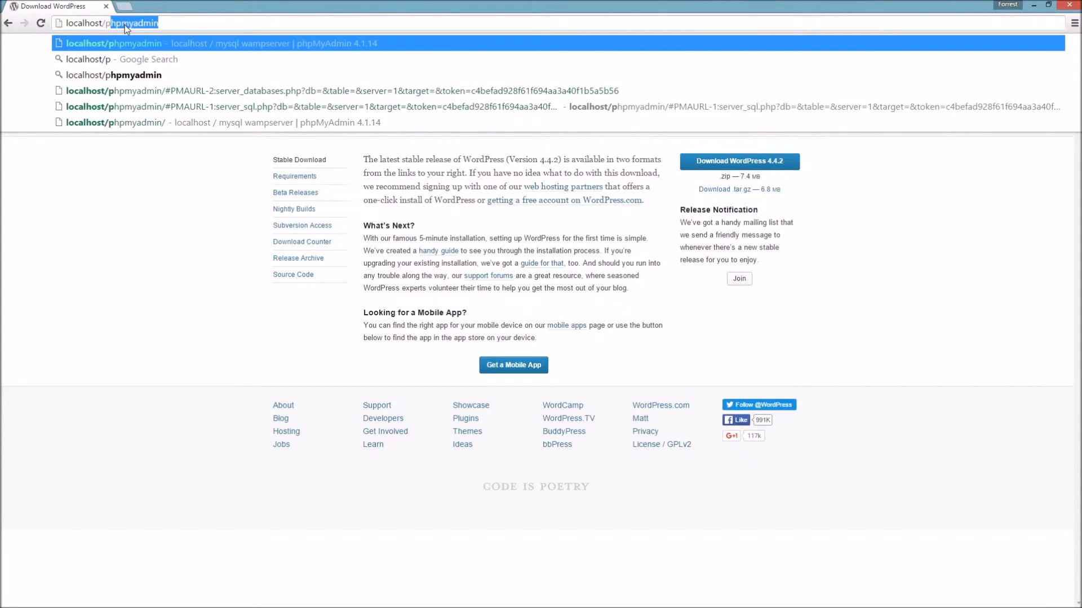
type("myadmin")
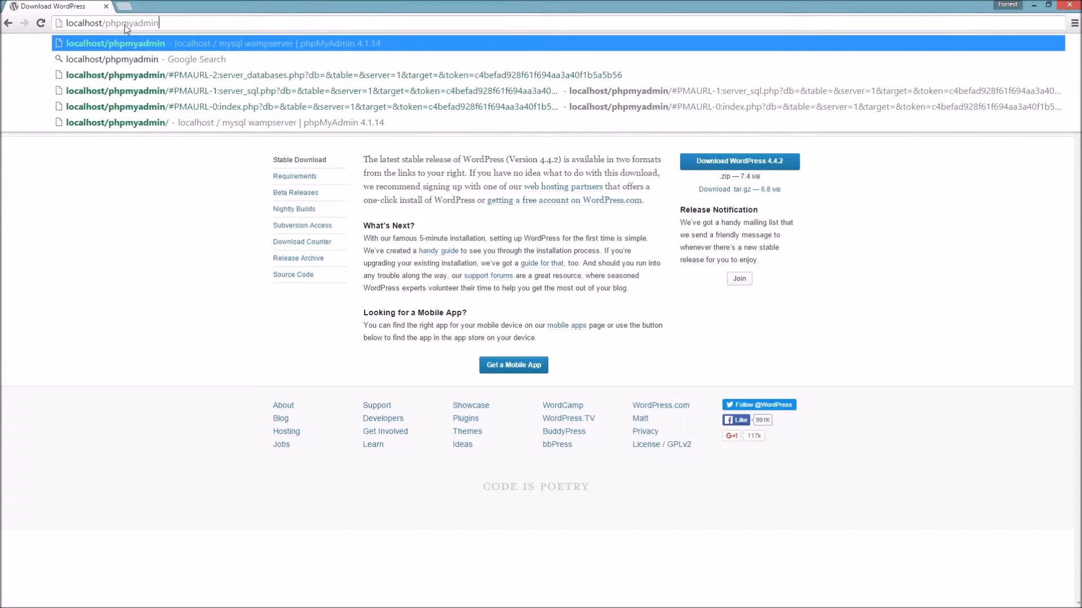
key("Return")
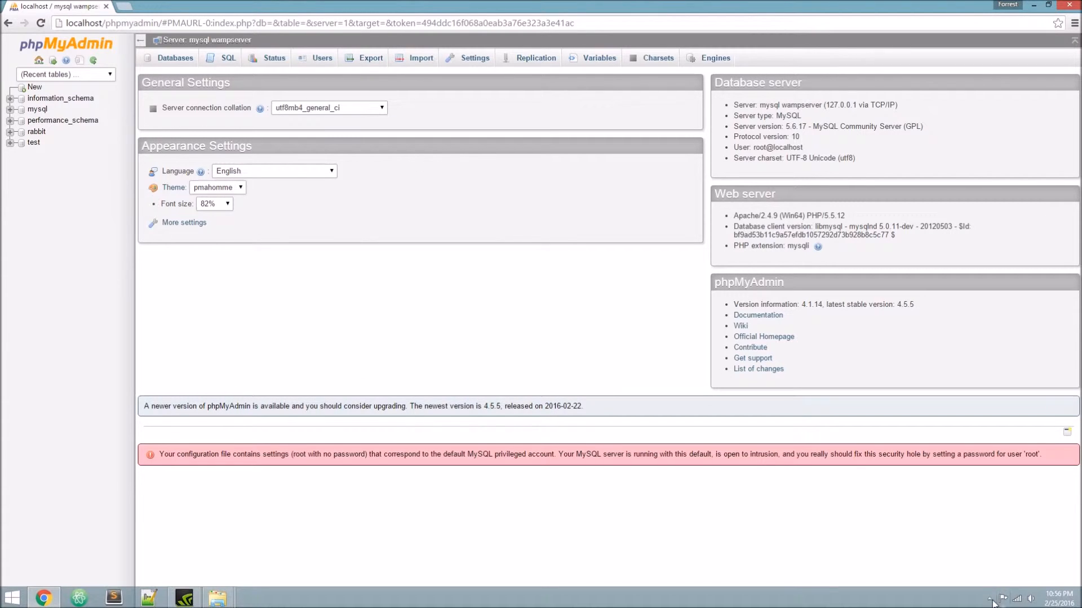
left_click(988, 598)
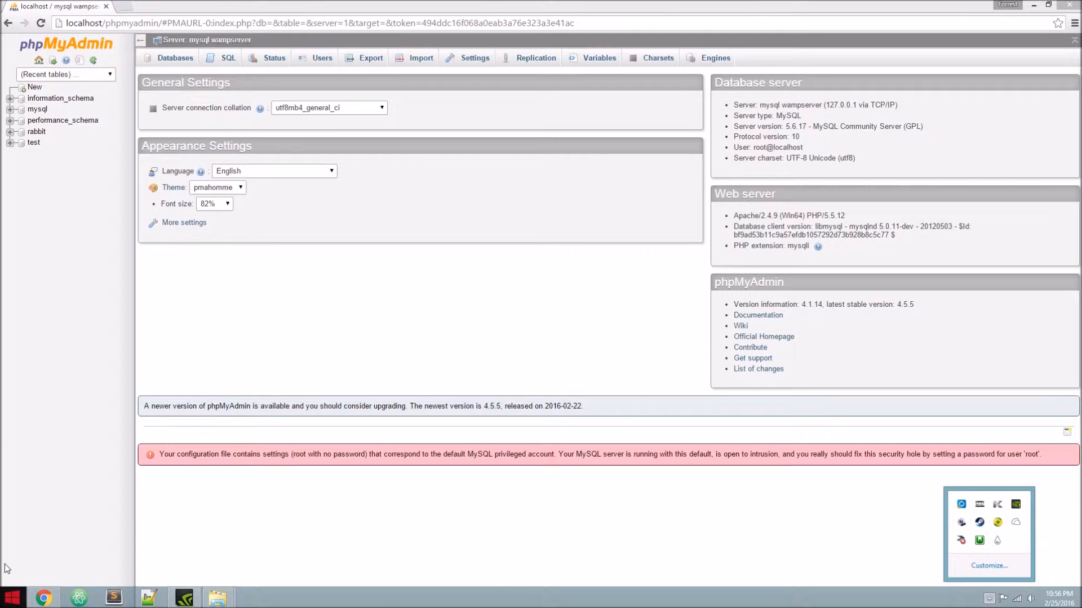
left_click(16, 599)
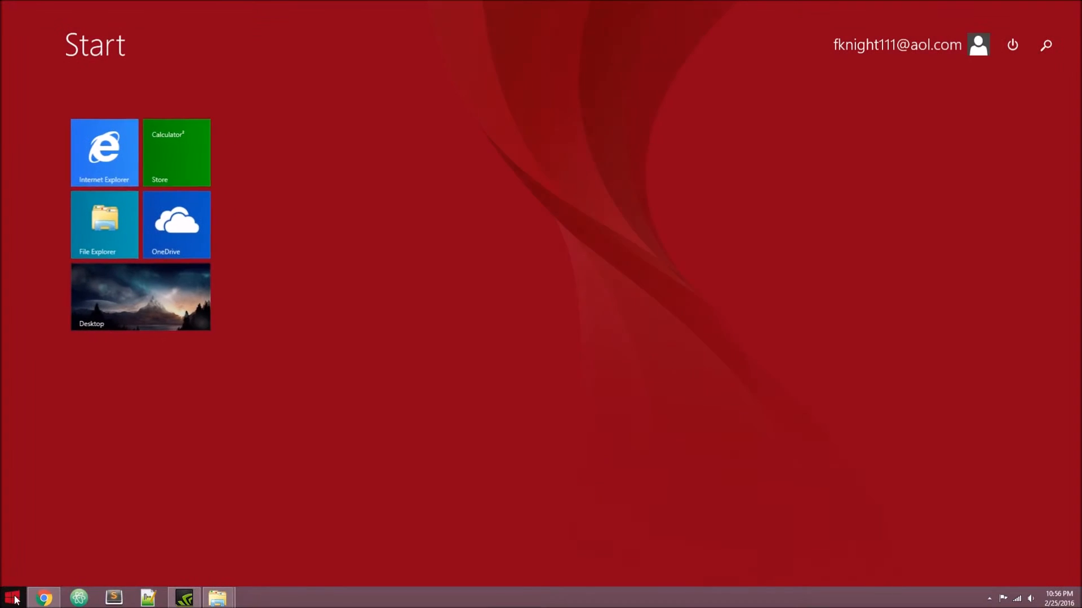
type("wamp")
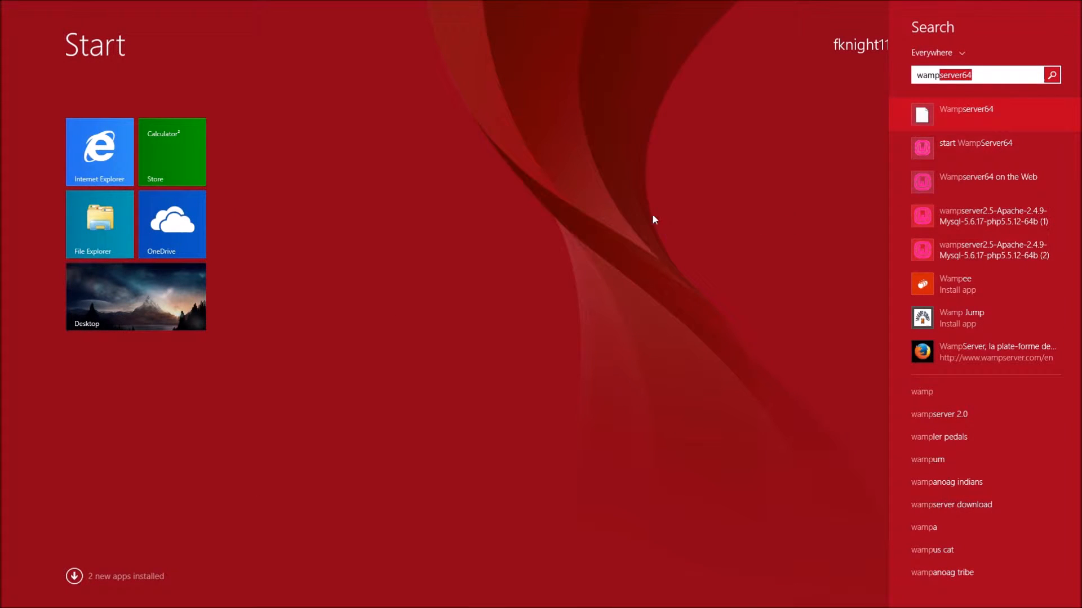
key("BackSpace")
key("BackSpace")
key("BackSpace")
key("BackSpace")
key("BackSpace")
left_click(880, 59)
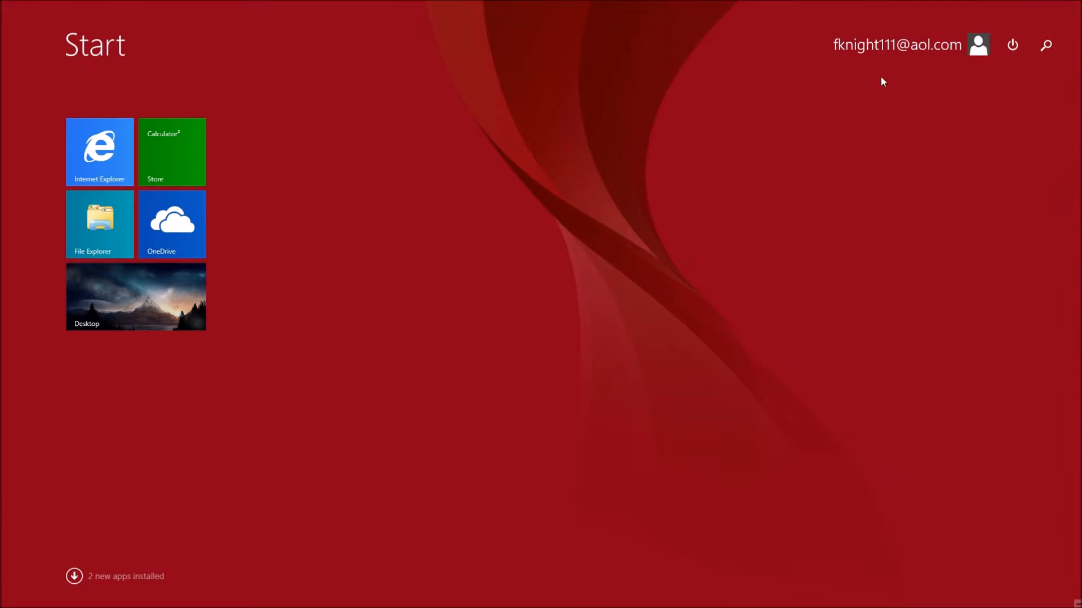
key("super")
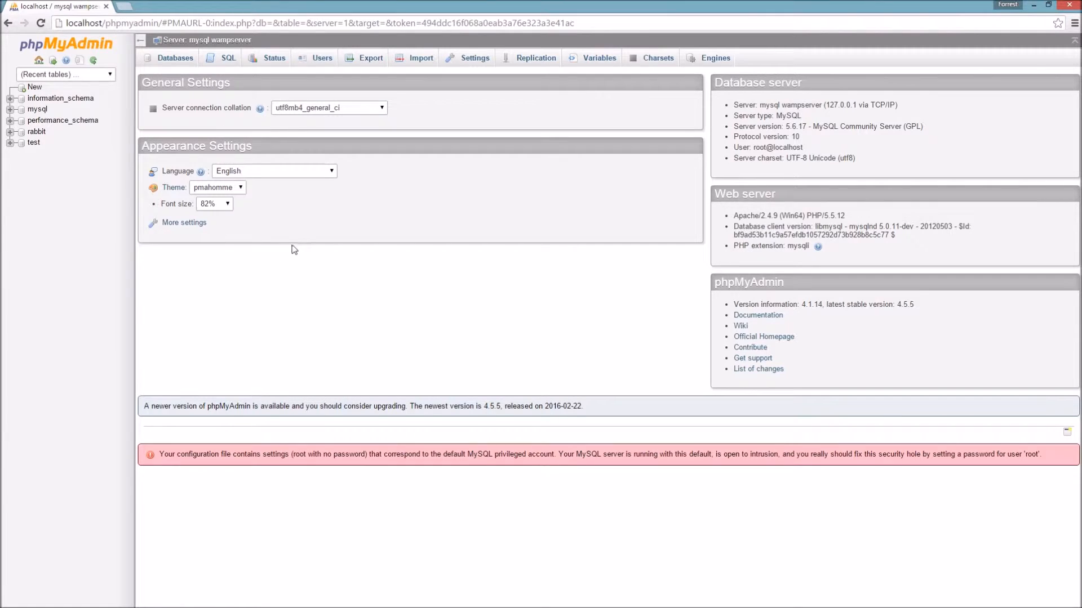
- Create a new phpMyAdmin database named Frog from the Databases tab
left_click(39, 62)
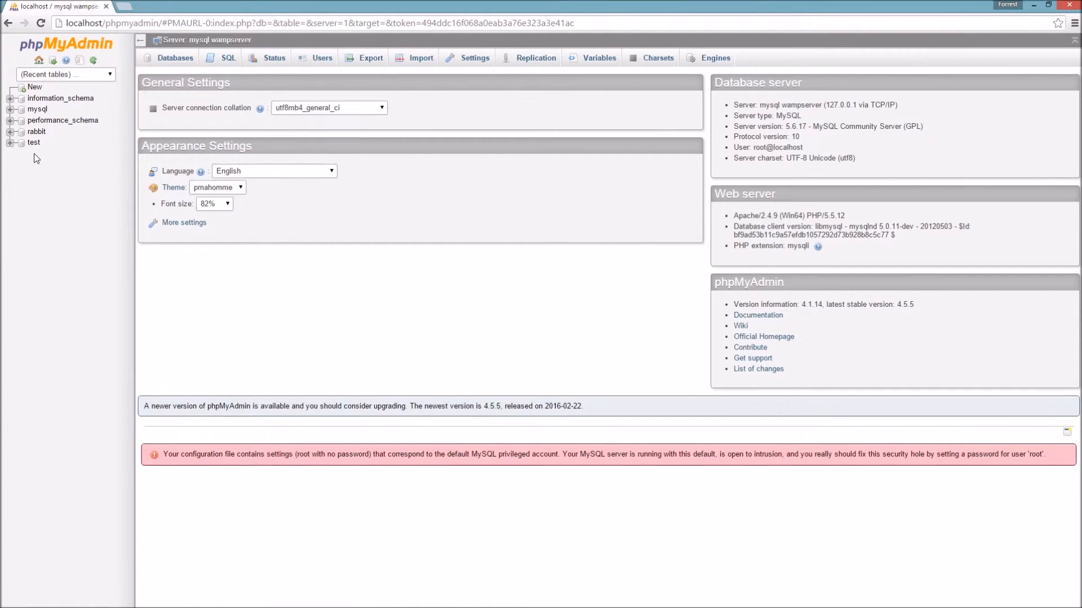
left_click(169, 67)
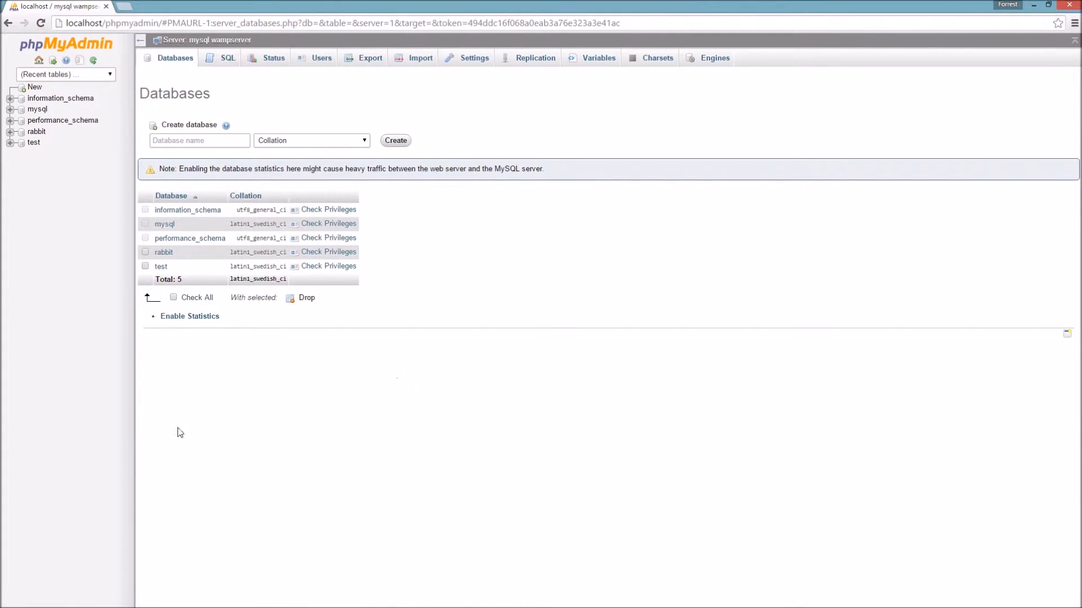
left_click(178, 142)
type("Frog")
left_click(397, 143)
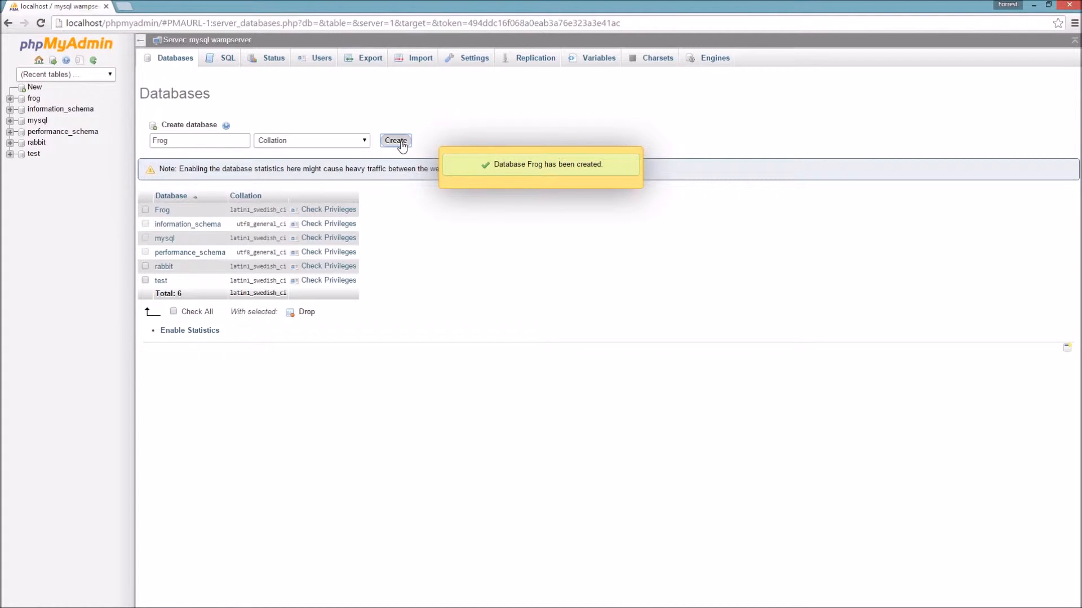
- Delete the path after localhost from the browser address bar
left_click(114, 24)
left_click(106, 25)
left_click_drag(102, 24, 669, 34)
key("BackSpace")
- Load localhost, try the Frog project link, then go back to the homepage
key("Return")
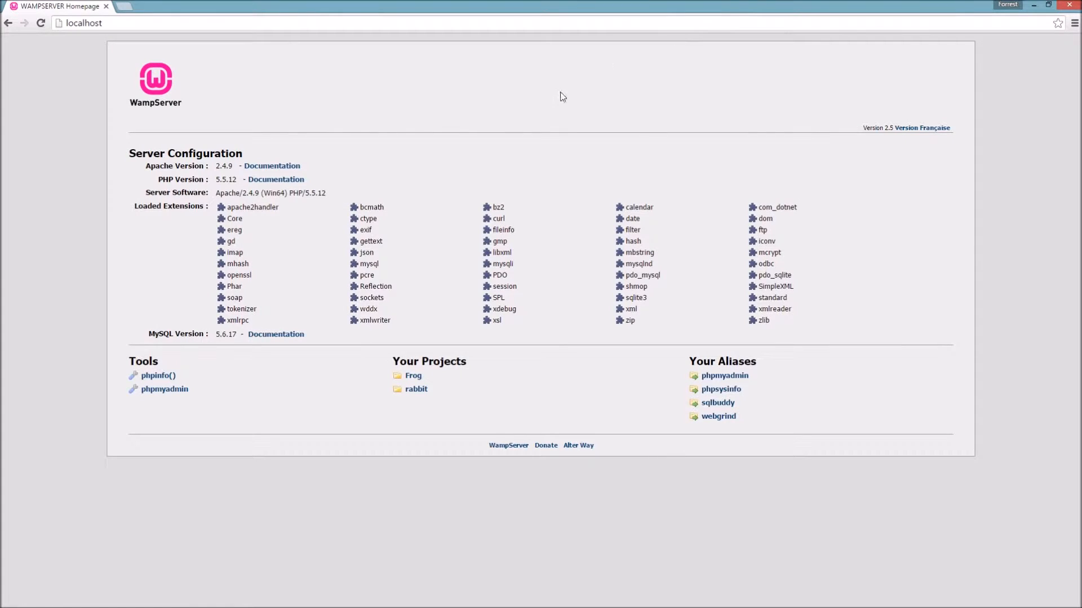
left_click(414, 380)
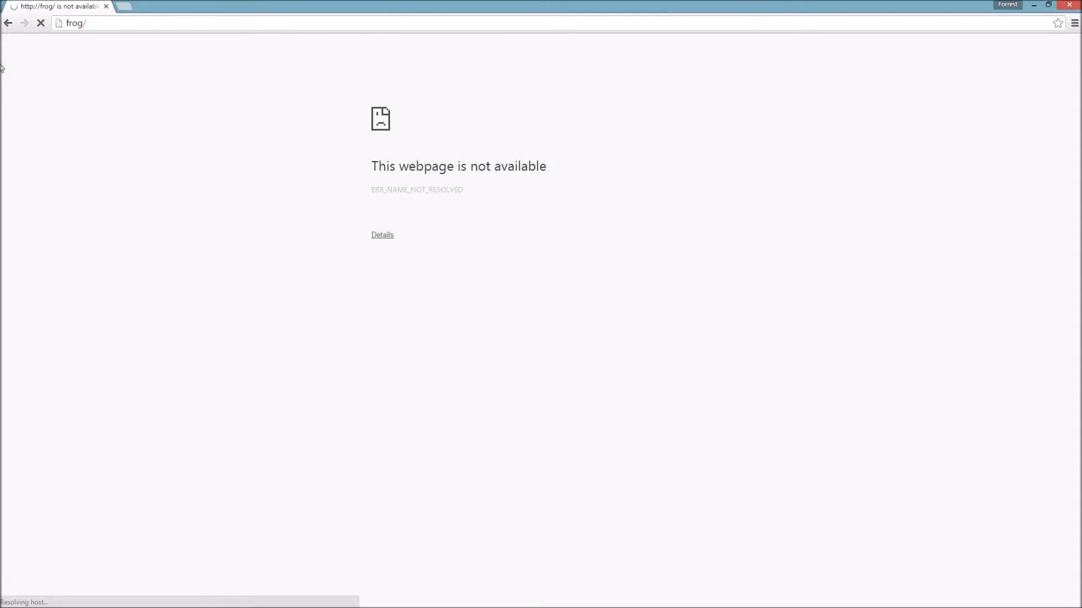
left_click(12, 22)
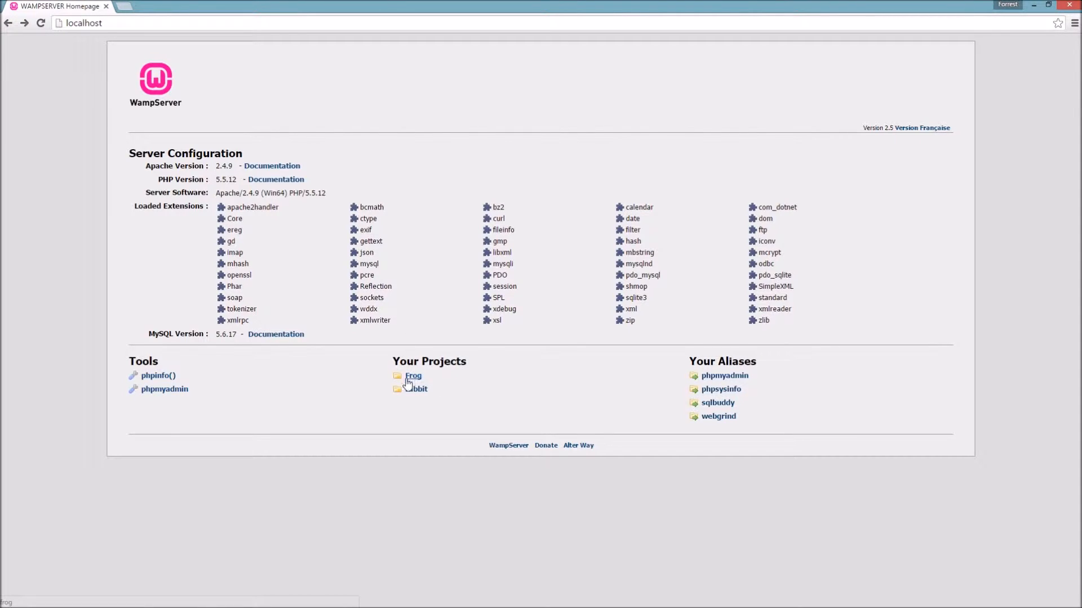
- Minimize Chrome and open the Frog folder's wp-config-sample.php with Atom
left_click(1035, 5)
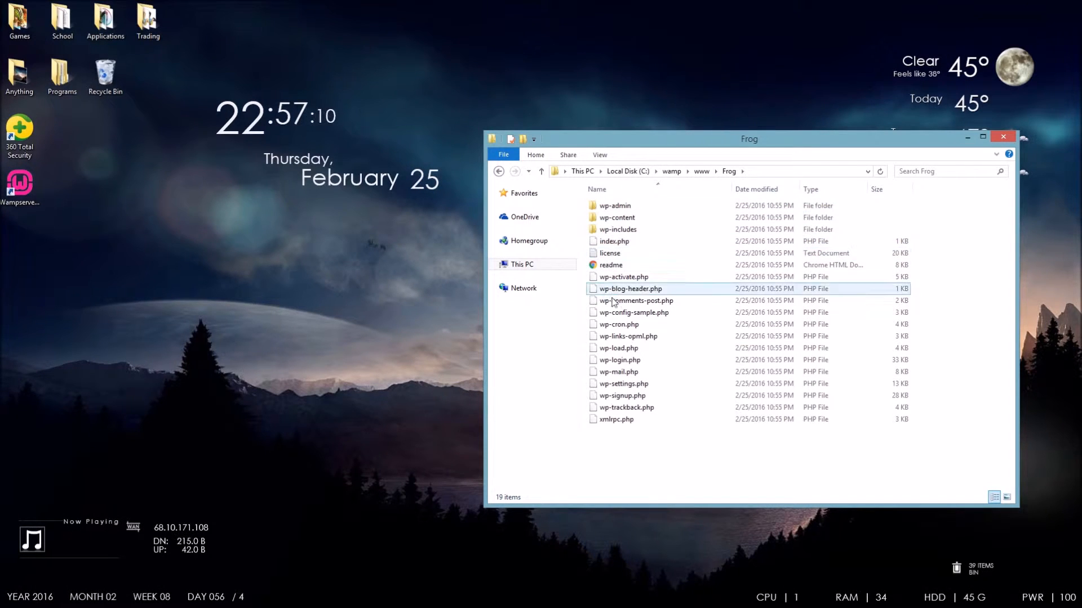
left_click(632, 316)
right_click(632, 316)
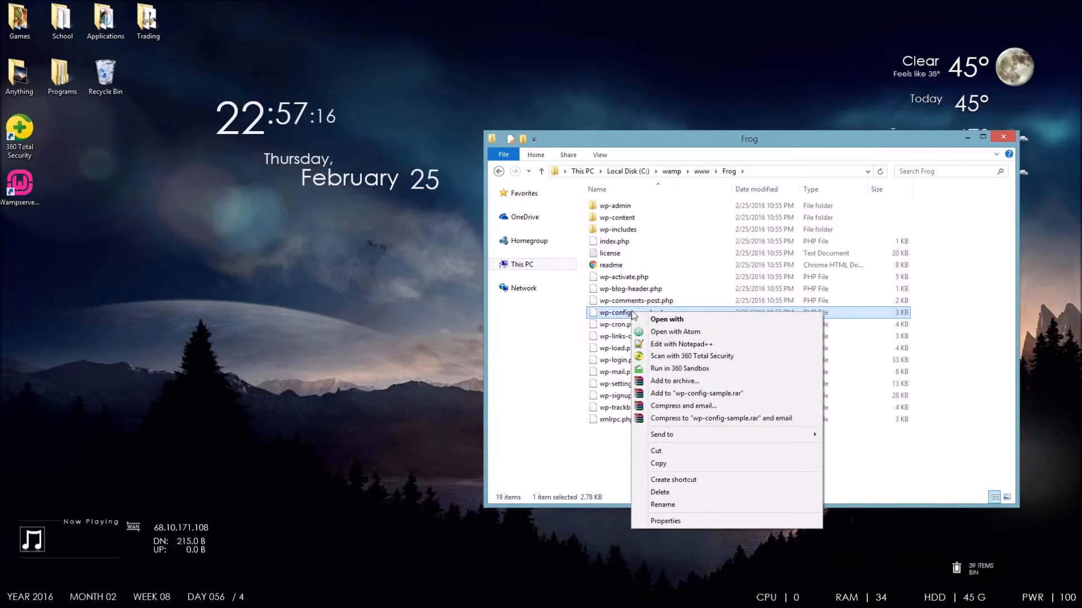
left_click(672, 331)
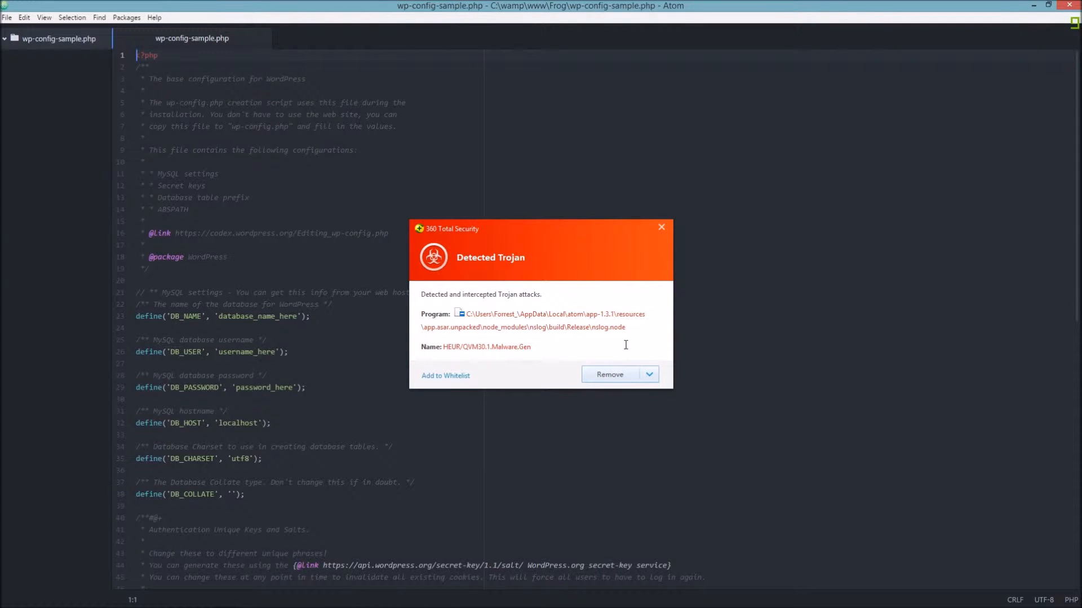
- Remove and block the 360 Total Security alerts, then select 'database_name_here' on line 23
left_click(614, 376)
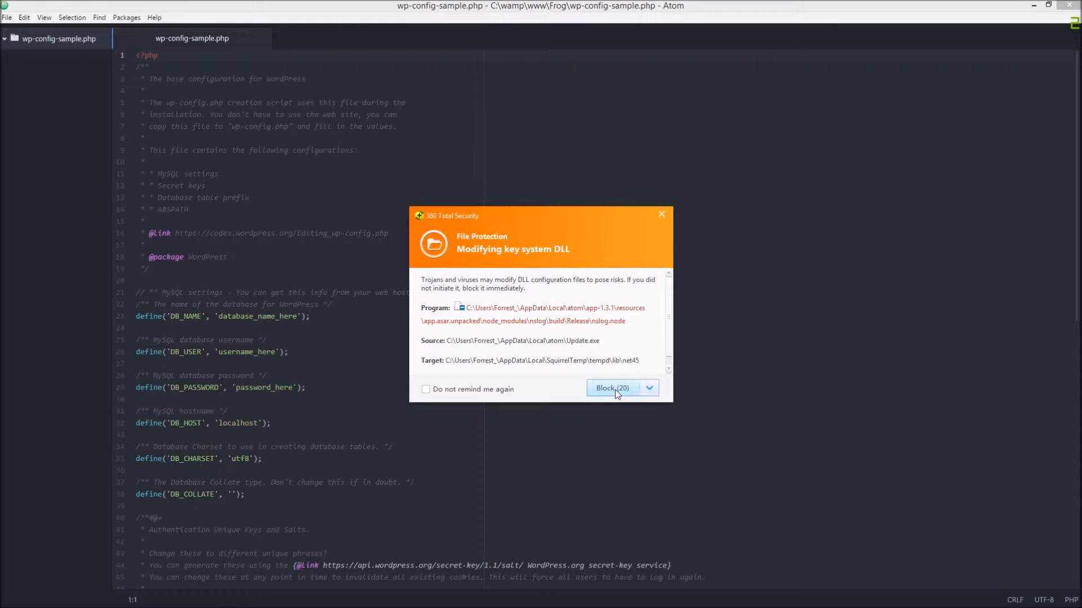
left_click(615, 390)
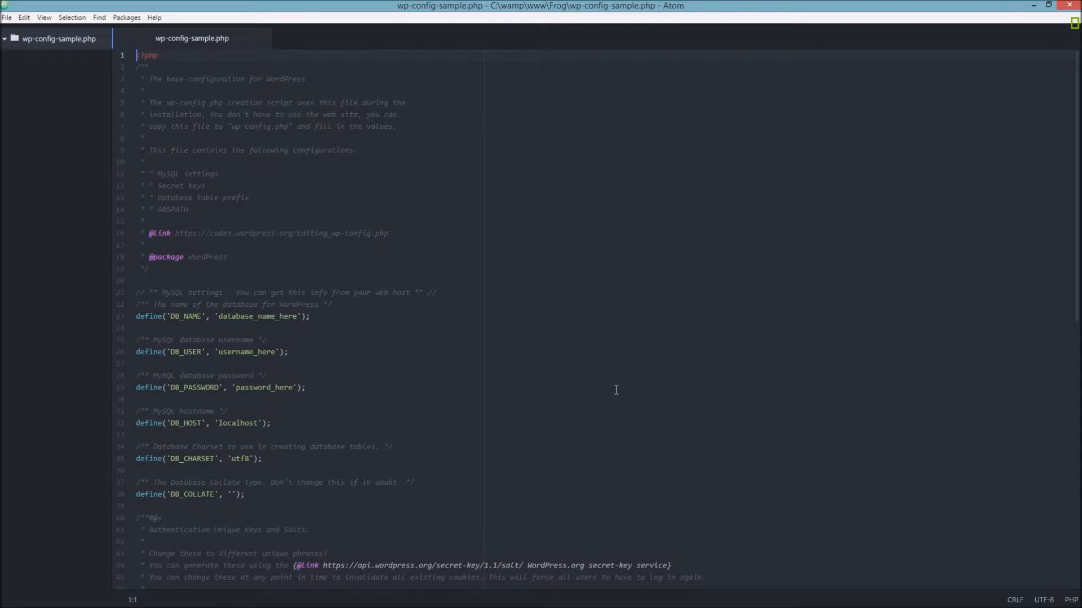
left_click(298, 316)
left_click_drag(299, 316, 219, 316)
left_click(330, 331)
left_click(298, 316)
left_click_drag(298, 316, 221, 316)
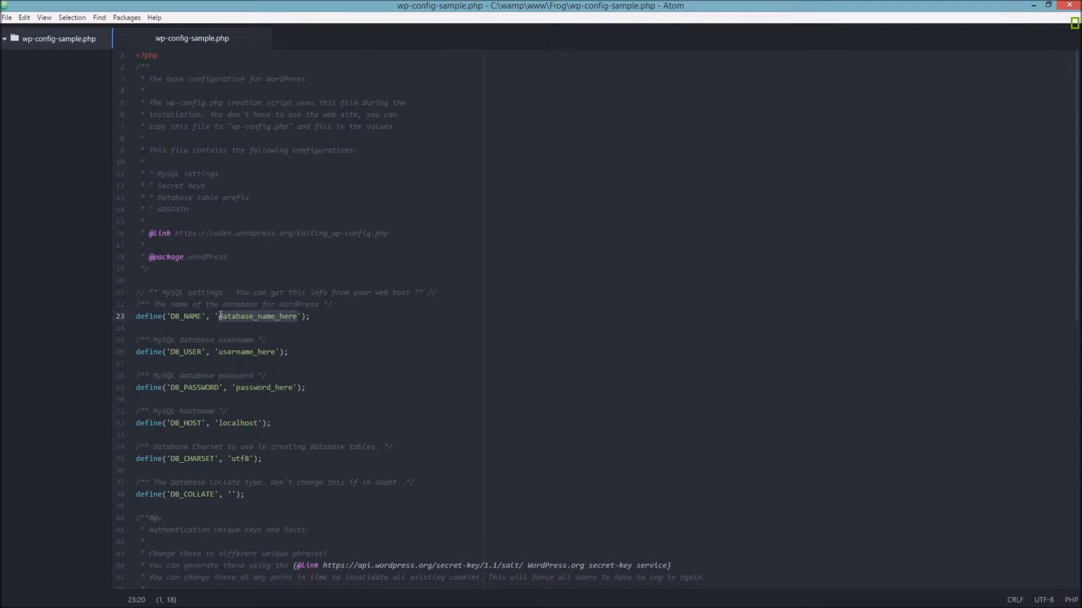
left_click(320, 325)
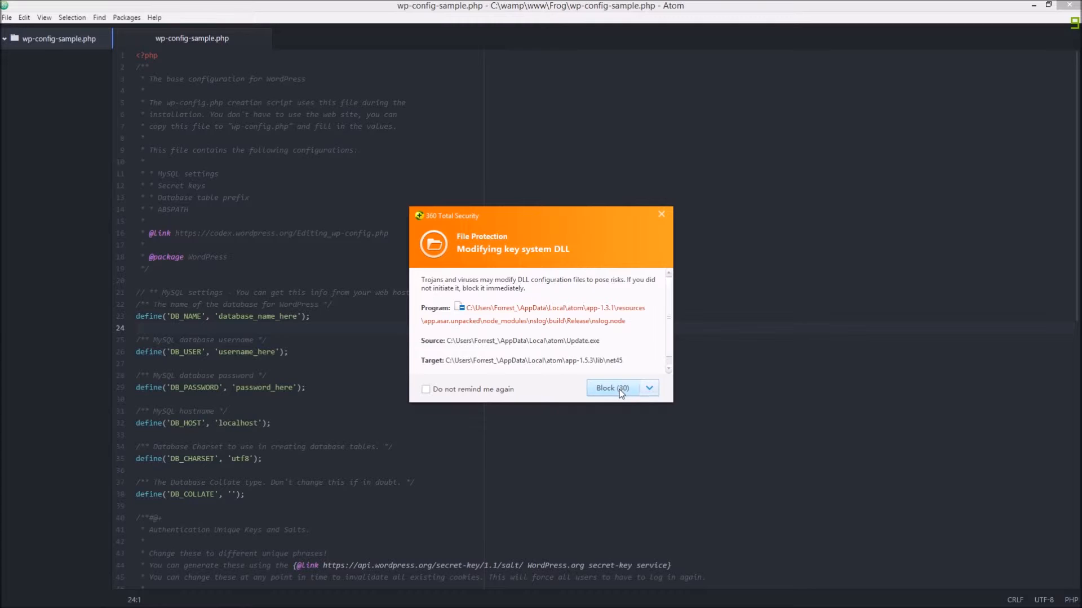
left_click(617, 388)
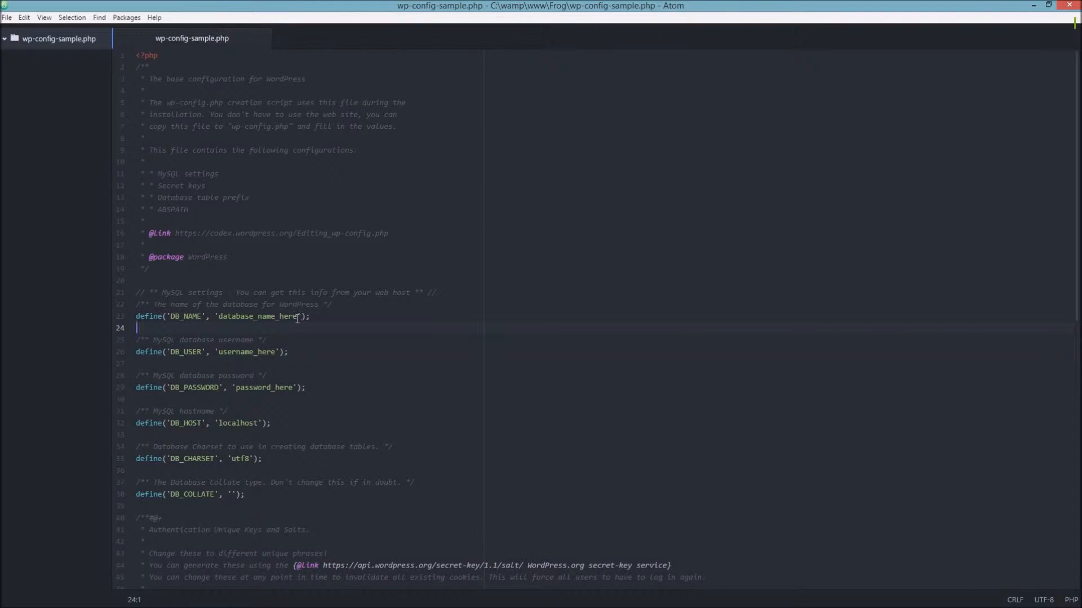
left_click_drag(297, 316, 220, 316)
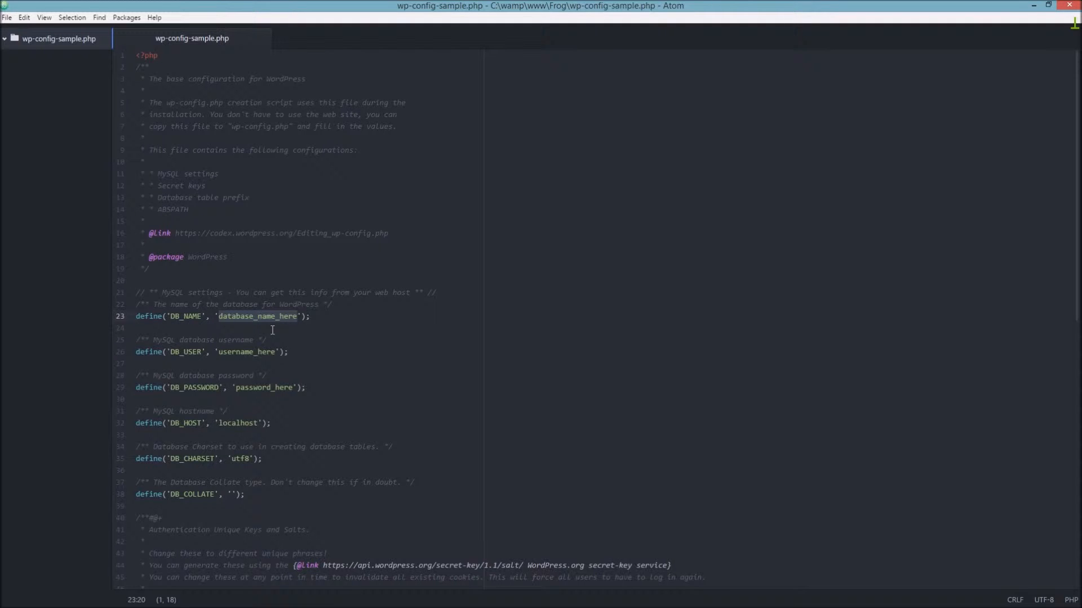
- Set DB_NAME to 'Frog', enter the database username, and leave the password empty
type("Frog")
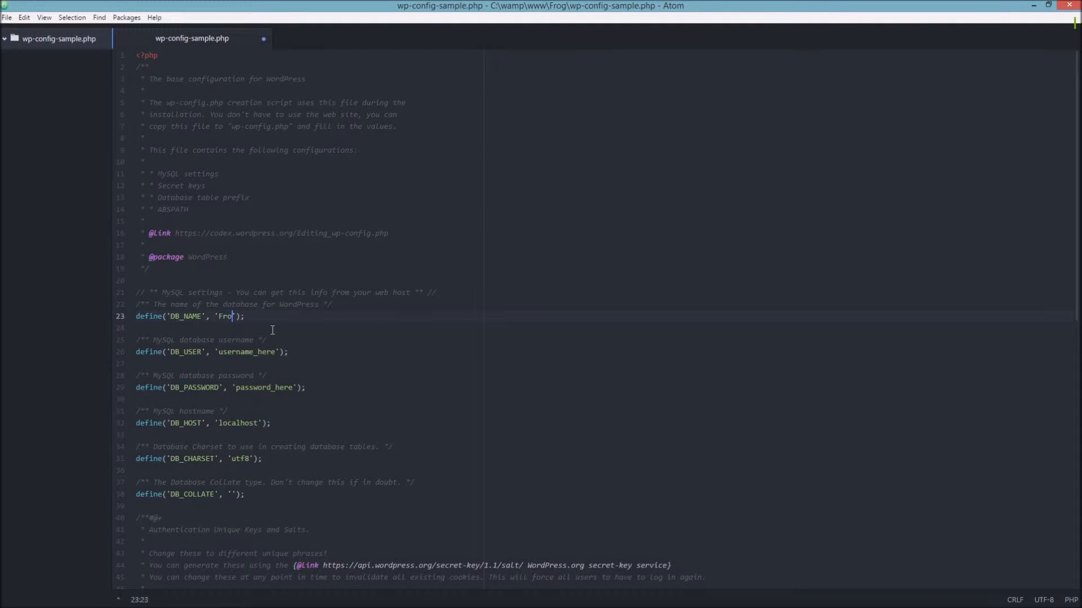
left_click(264, 304)
left_click(225, 352)
left_click_drag(219, 351, 276, 351)
type("Forrest")
left_click(276, 351)
left_click_drag(236, 388, 293, 387)
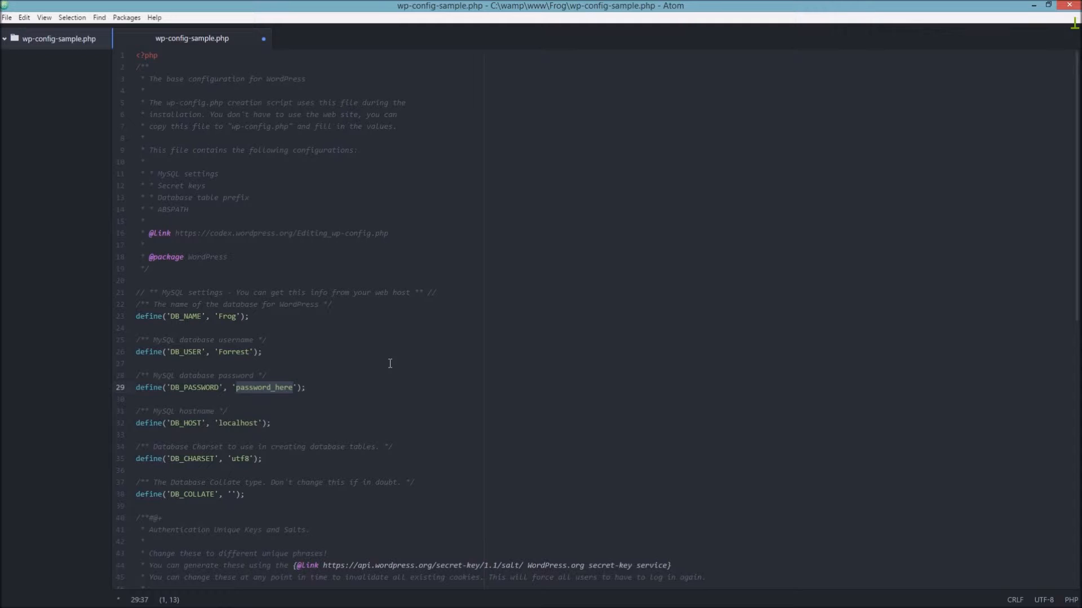
key("BackSpace")
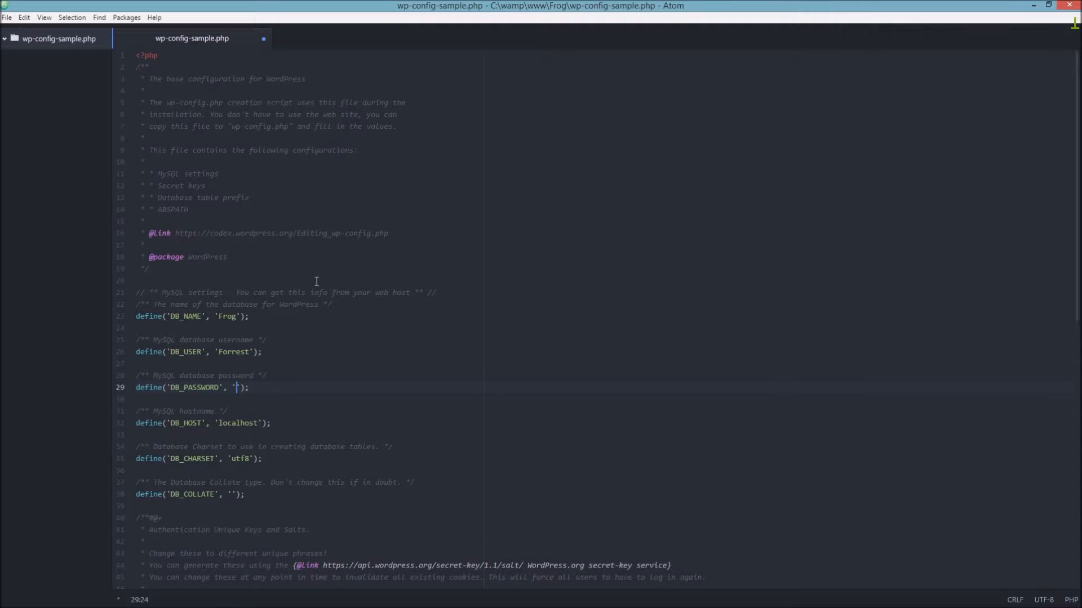
- Save wp-config-sample.php and close Atom
key("ctrl+s")
left_click(8, 18)
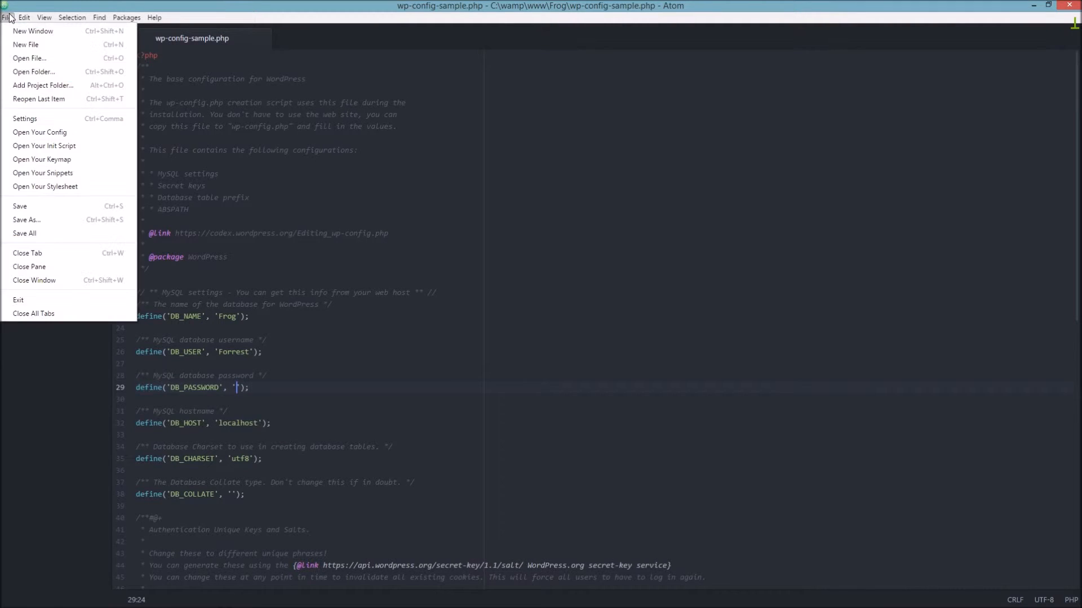
left_click(23, 207)
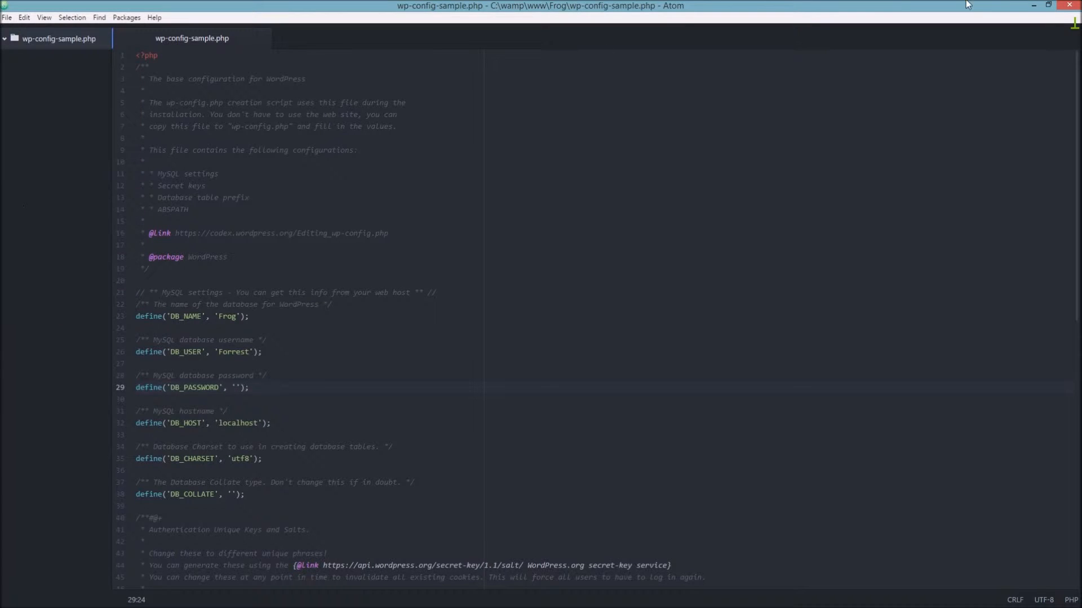
left_click(1066, 5)
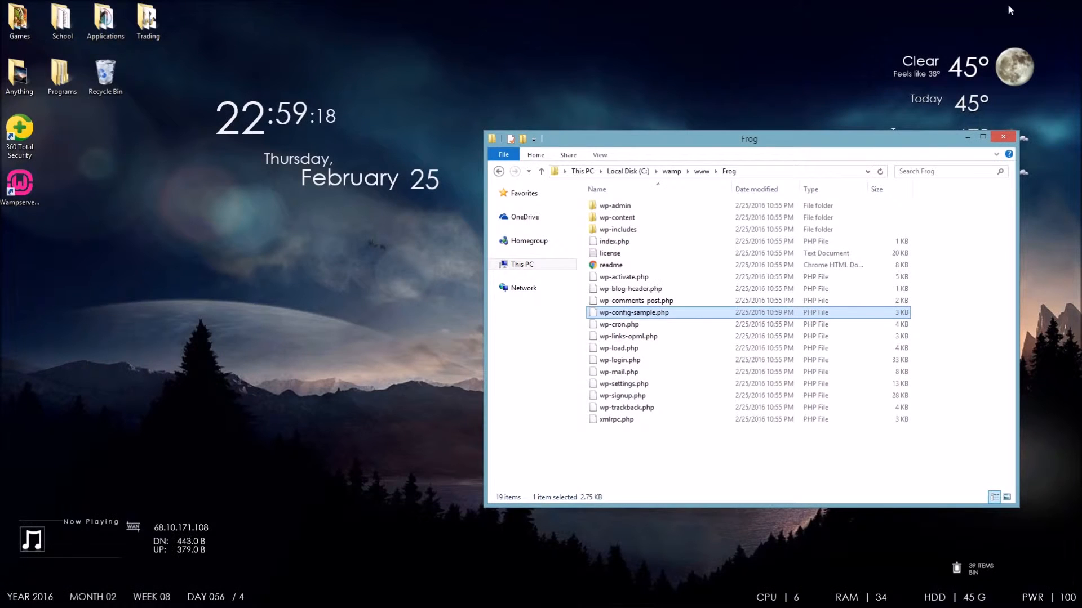
- Strip '-sample' from wp-config-sample.php so the Frog folder's config file becomes wp-config.php
right_click(652, 318)
left_click(685, 507)
left_click(656, 312)
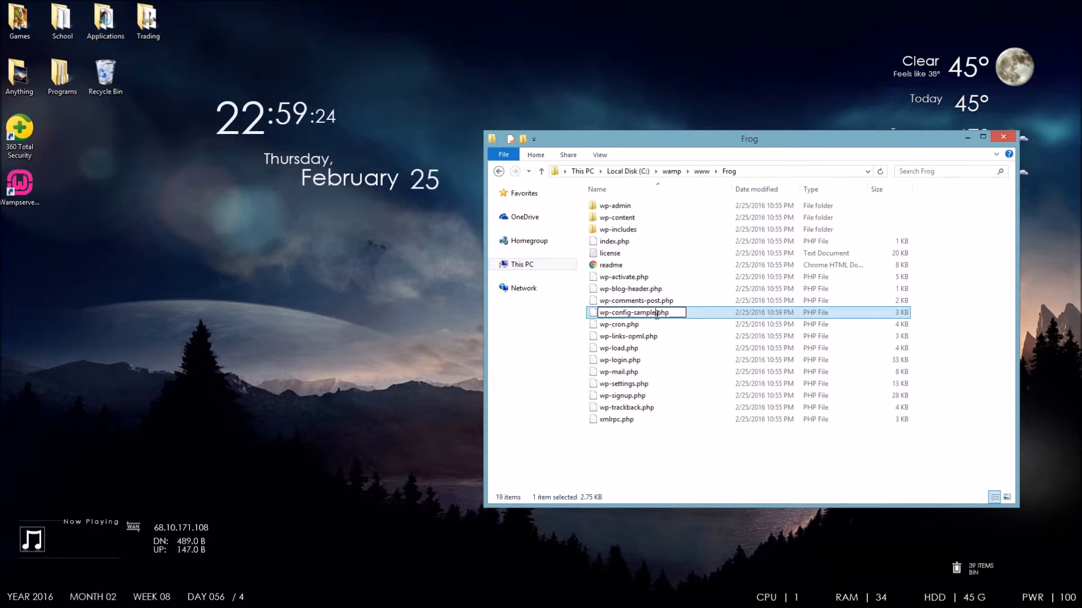
key("BackSpace")
key("BackSpace")
key("BackSpace")
key("BackSpace")
key("BackSpace")
key("BackSpace")
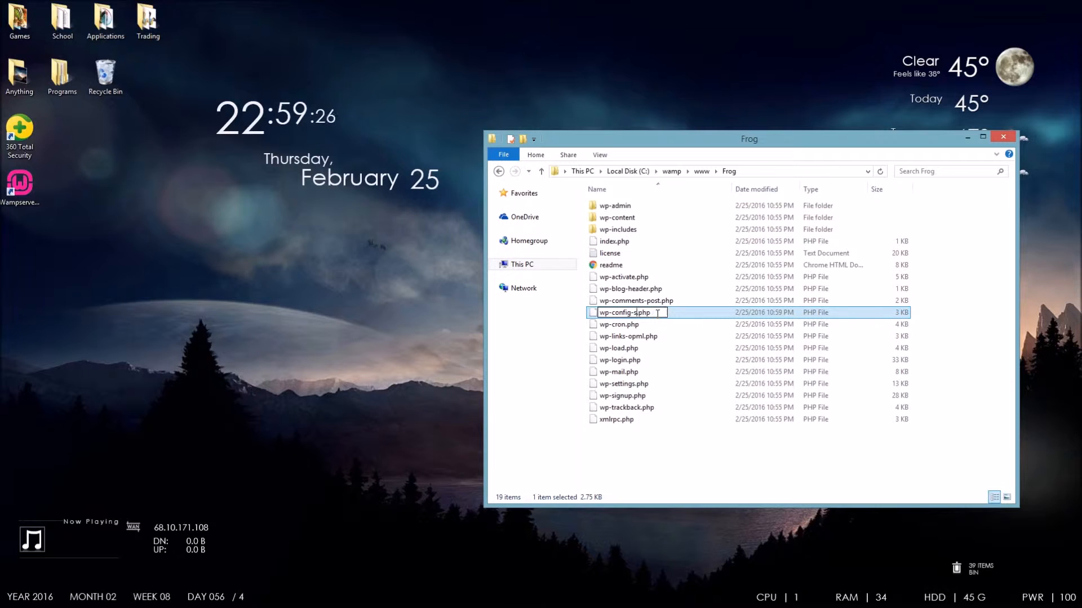
key("BackSpace")
key("Return")
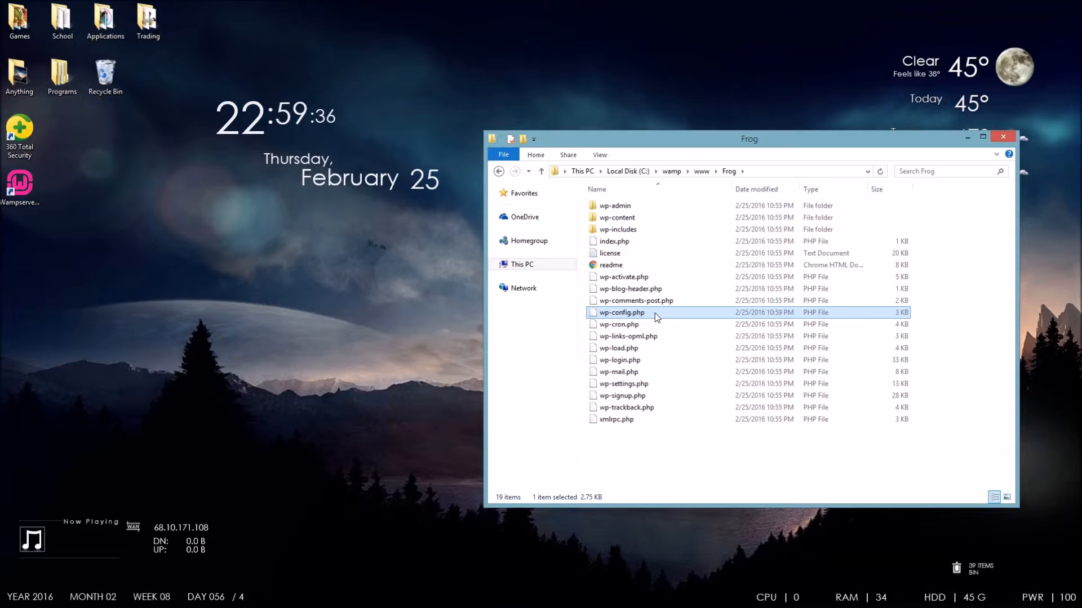
- Load localhost/Frog/wp-admin/install.php in Chrome, which shows the 'Can't select database' error
left_click(44, 602)
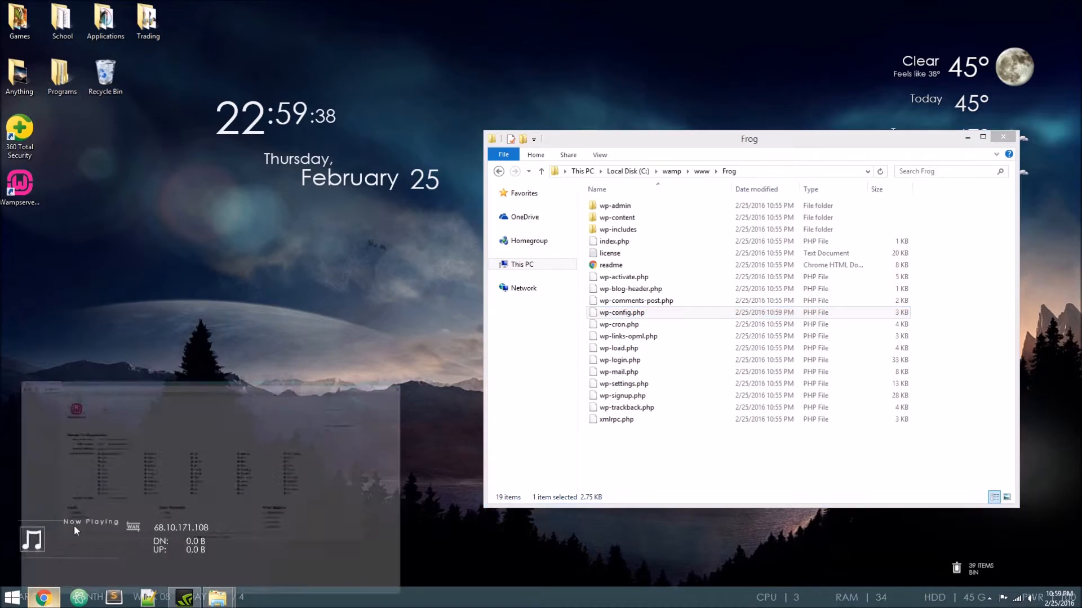
left_click(119, 25)
left_click(113, 27)
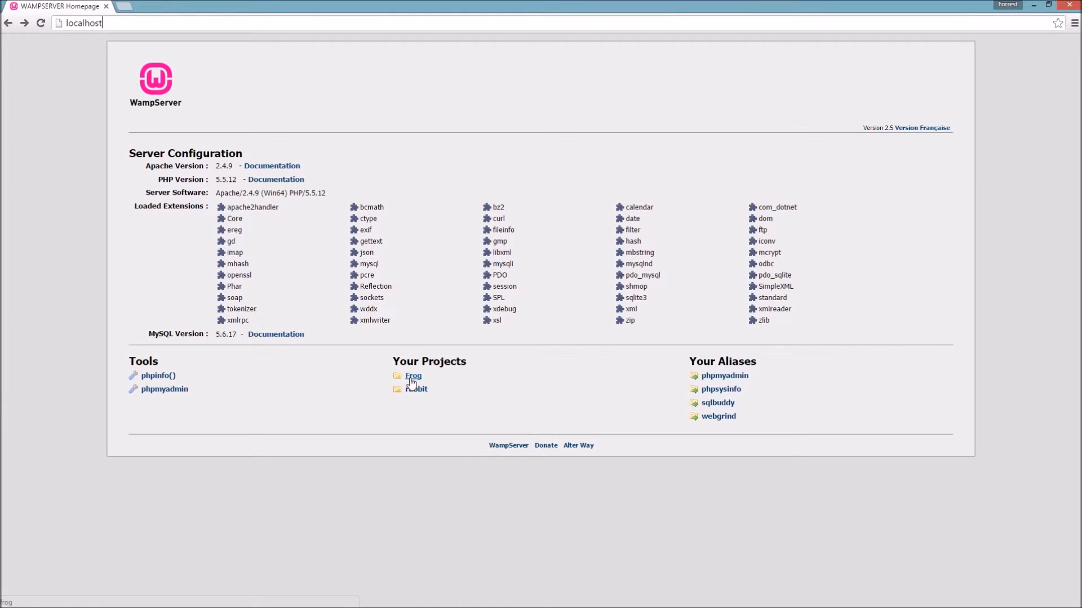
type("/")
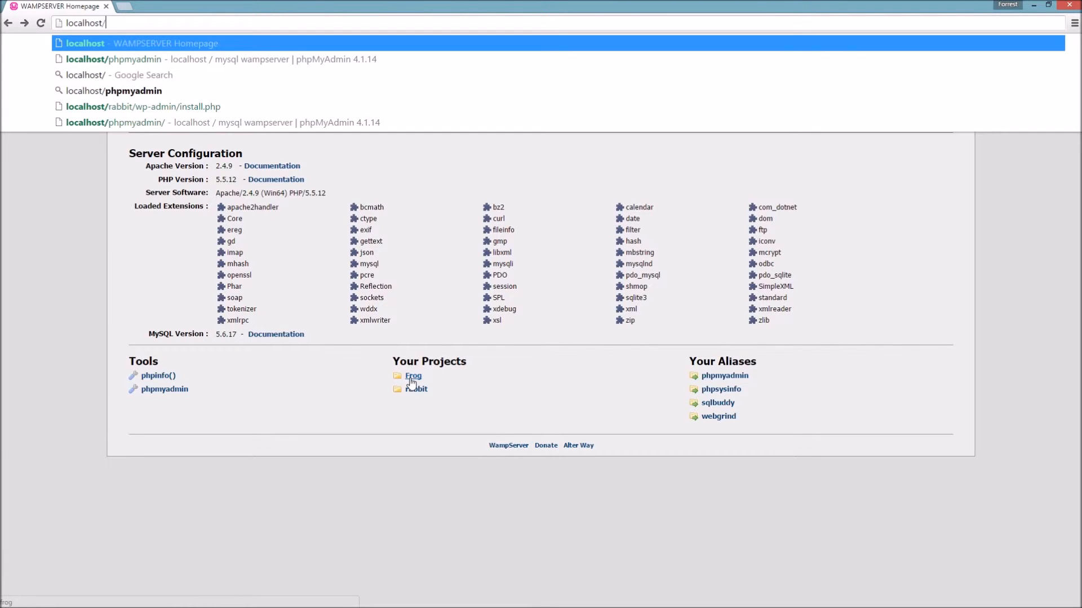
type("F")
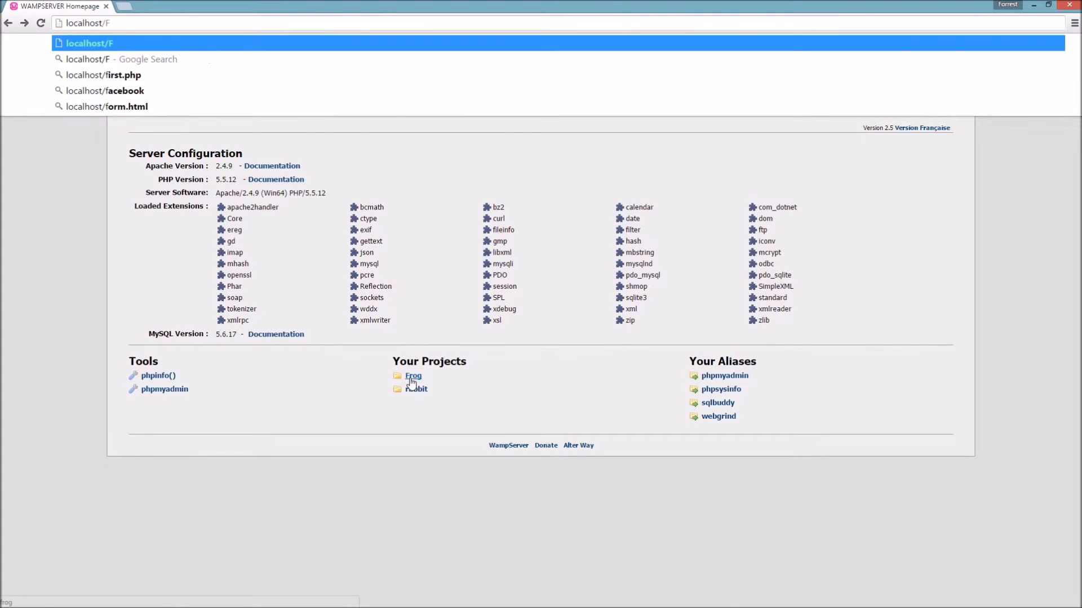
type("rog")
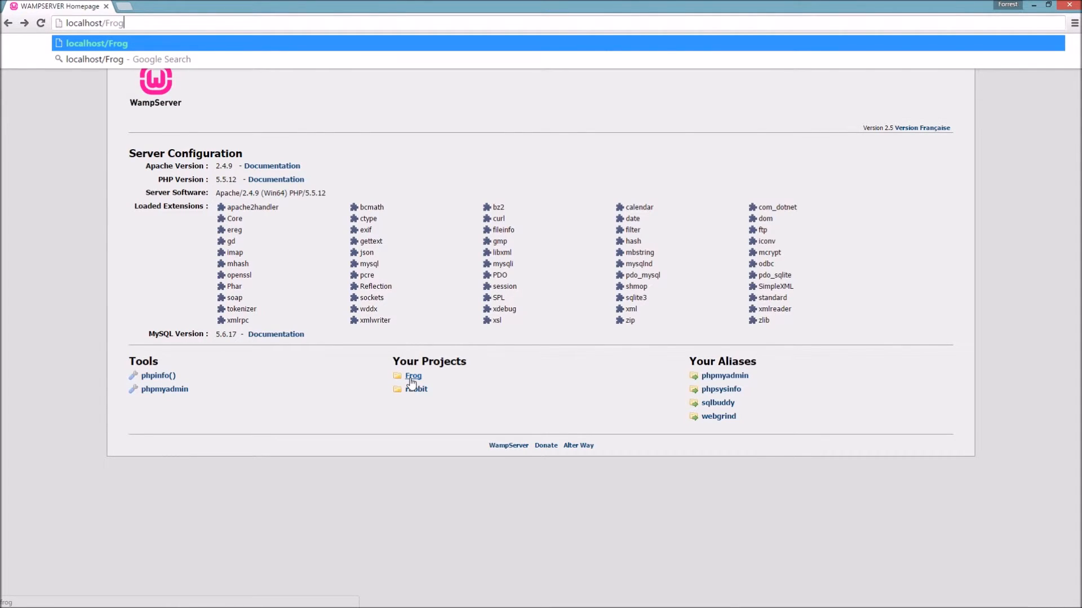
type("/")
type("wp-")
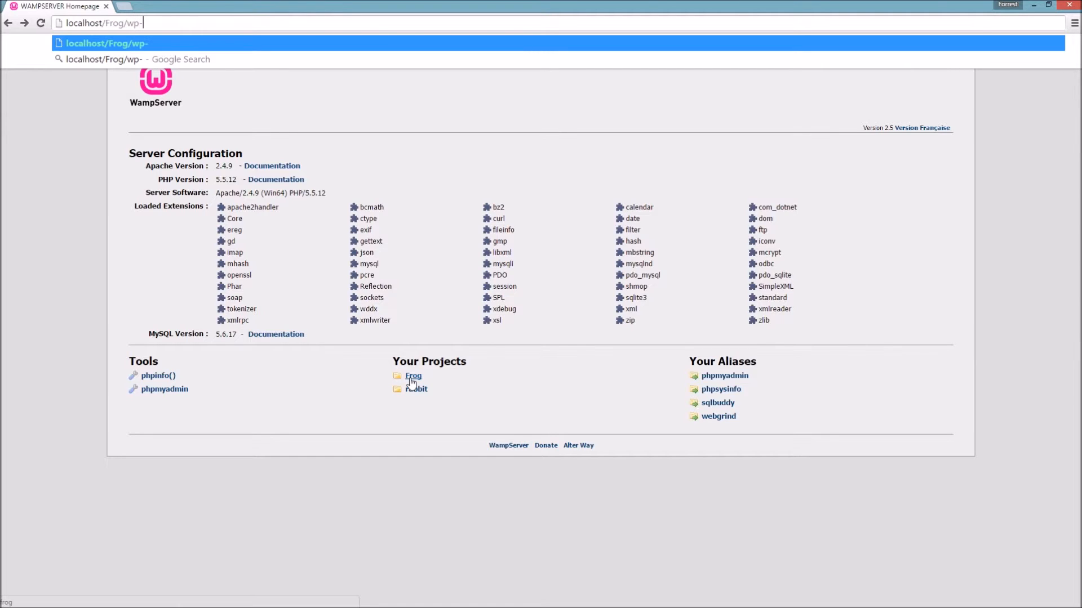
type("admin/")
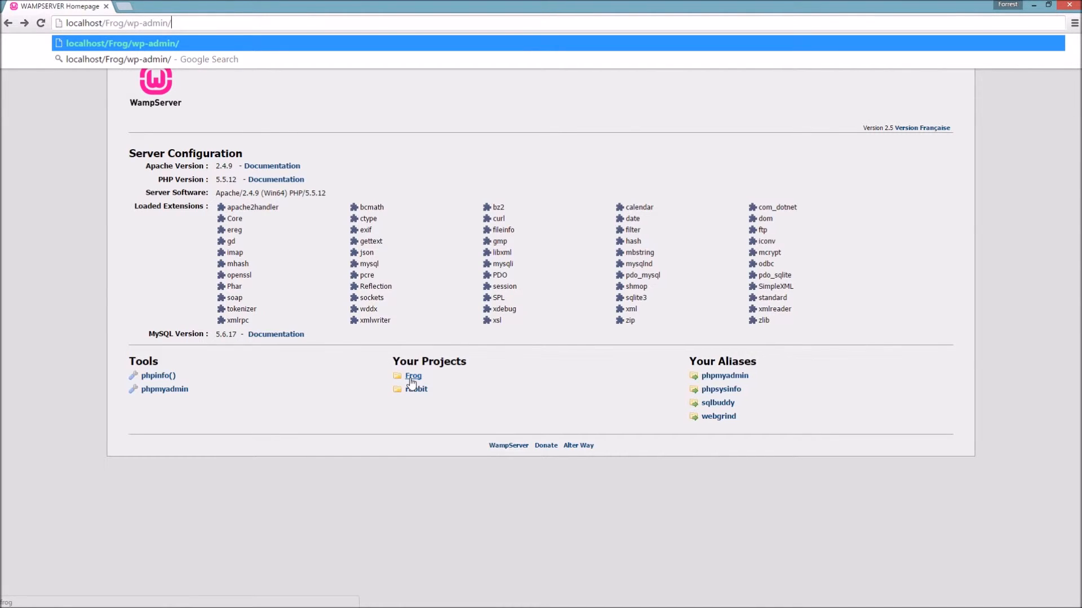
type("install.ph")
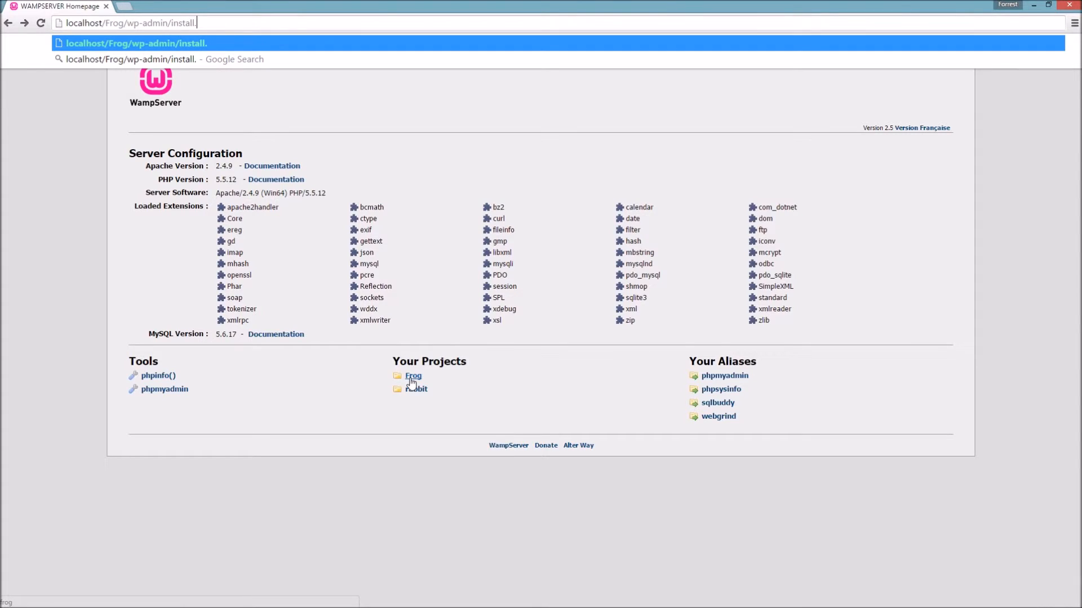
type("p")
key("Return")
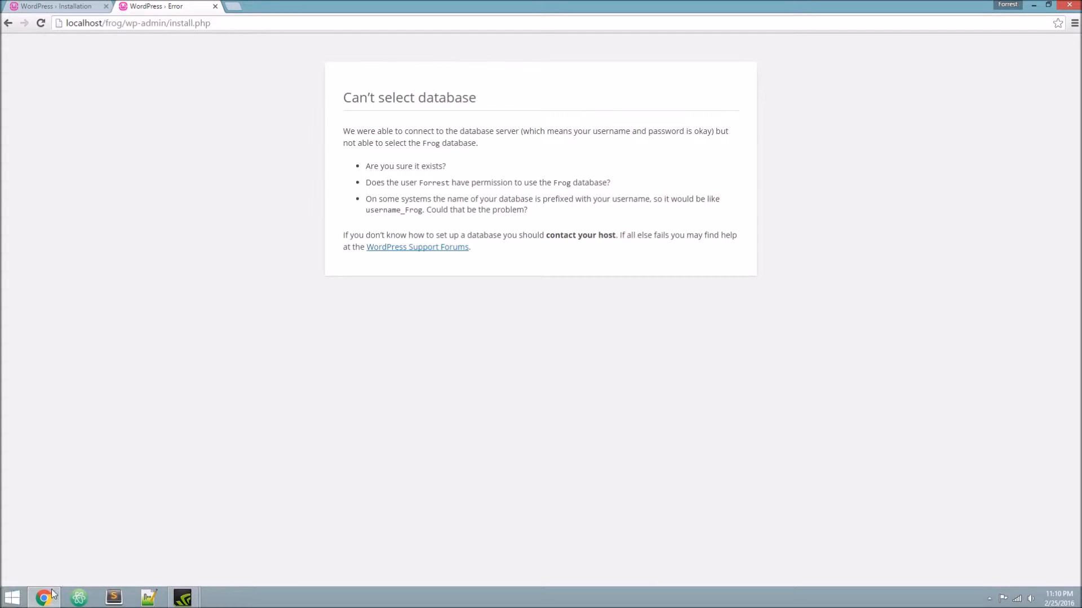
- Open File Explorer and browse to C:\wamp\www\Frog
left_click(44, 599)
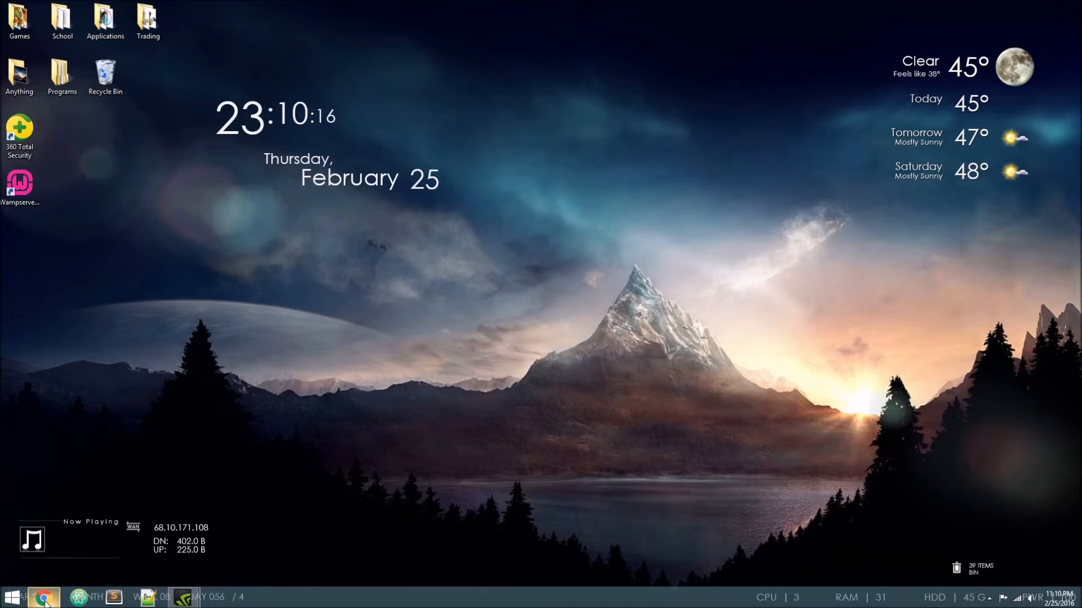
left_click(12, 597)
left_click(118, 247)
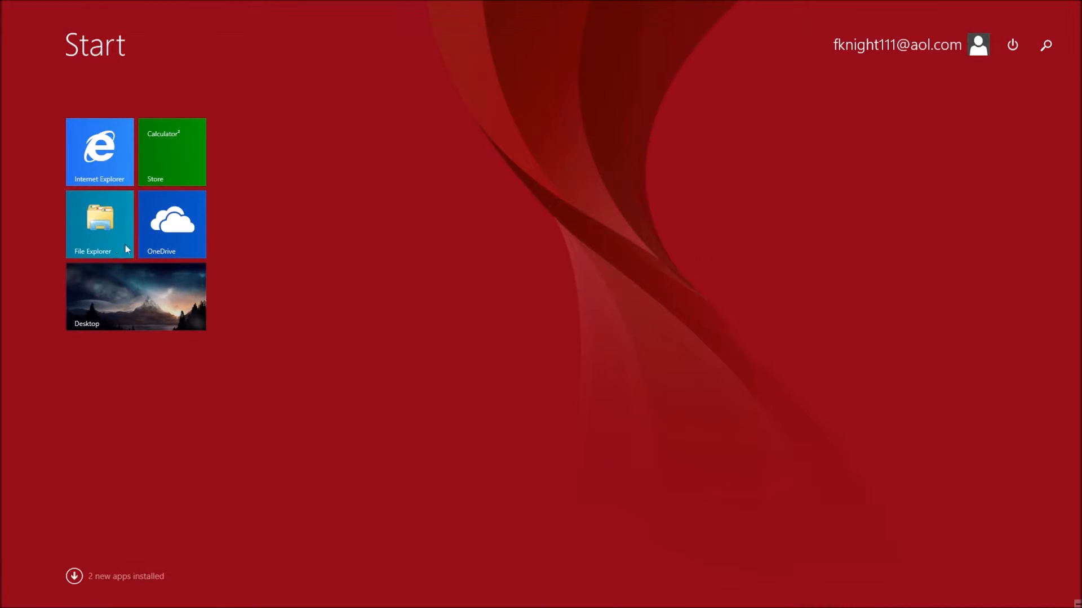
double_click(553, 349)
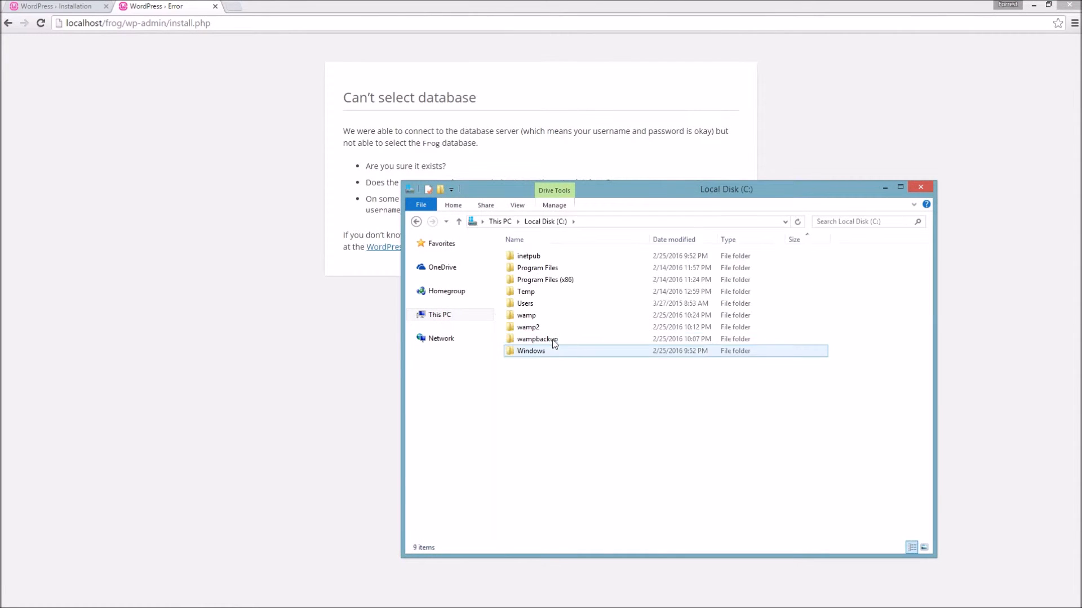
double_click(539, 316)
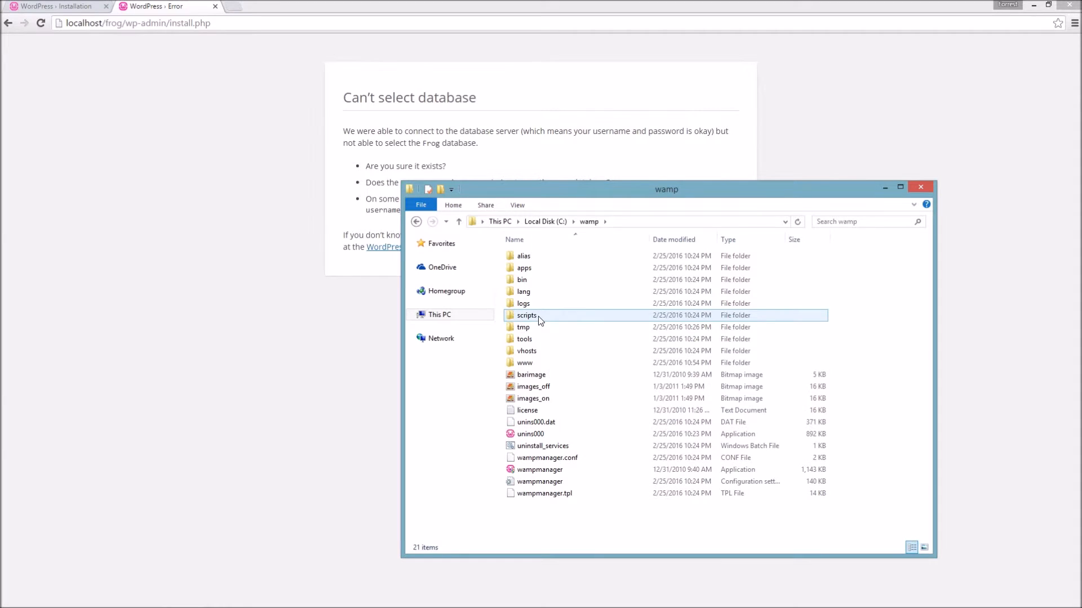
double_click(526, 363)
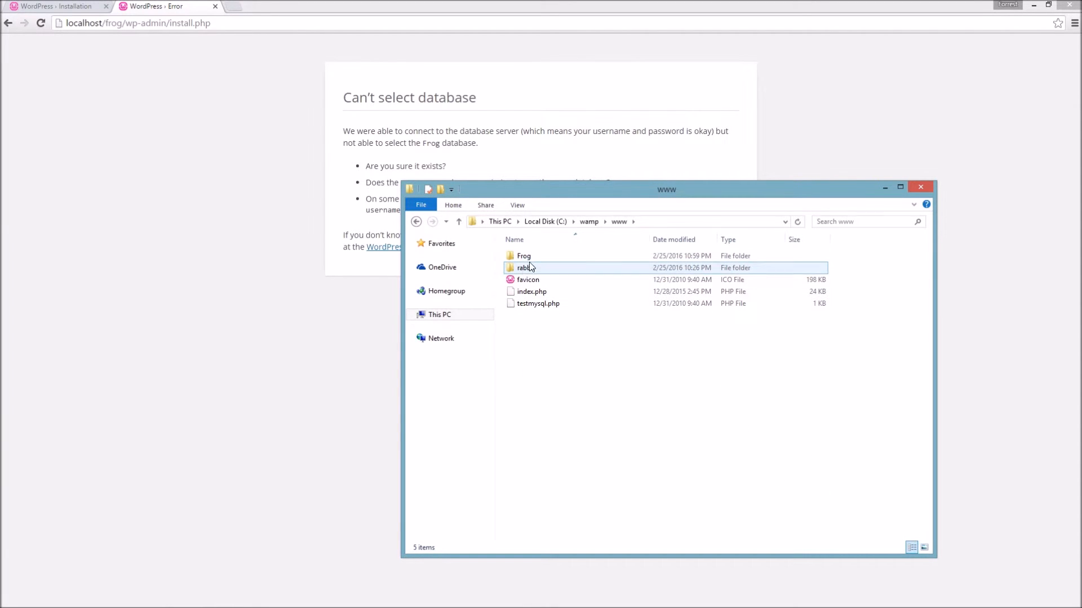
double_click(527, 255)
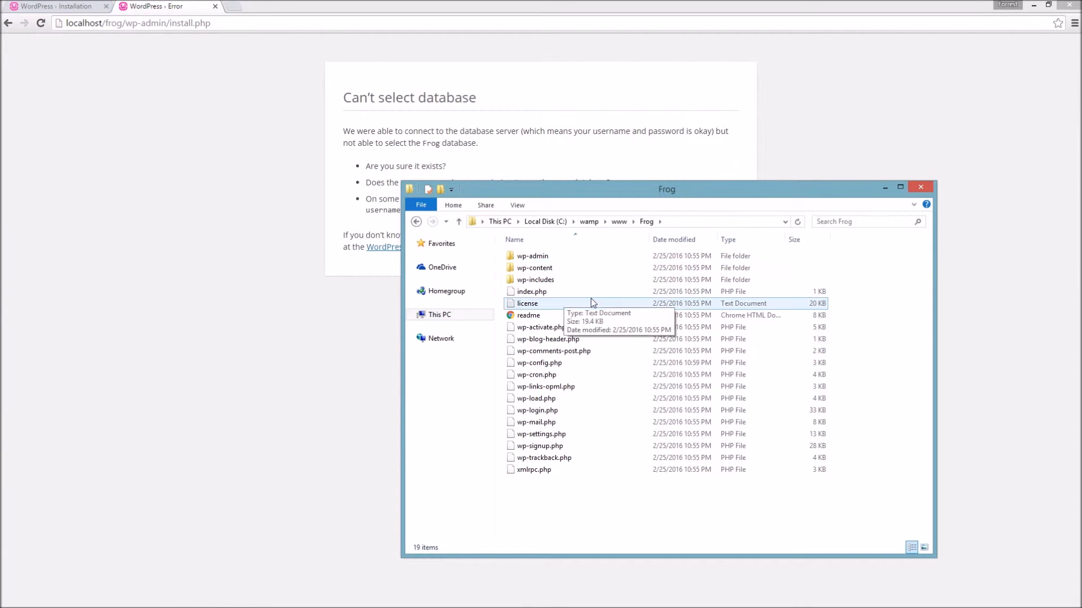
- Open wp-config.php with Edit with Notepad++, closing the leftover duplicate tab
double_click(549, 364)
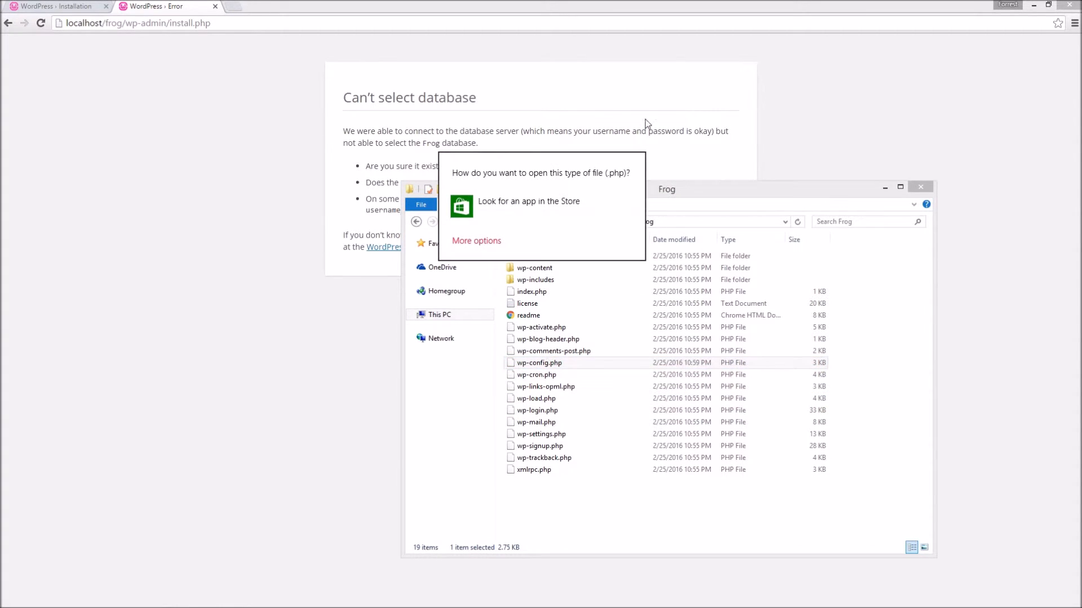
left_click(924, 150)
right_click(543, 367)
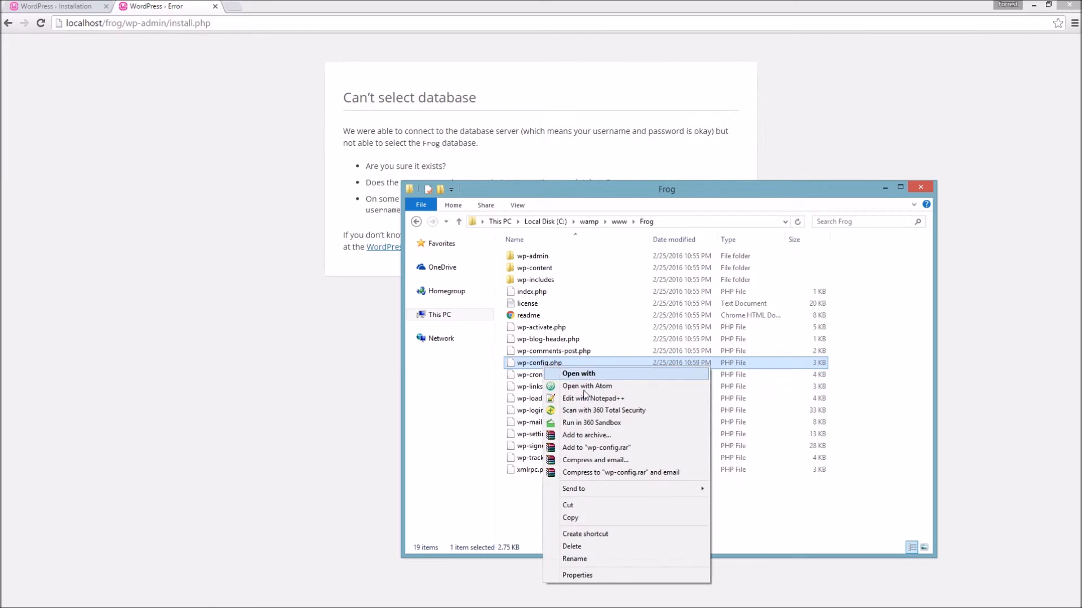
left_click(591, 388)
right_click(551, 365)
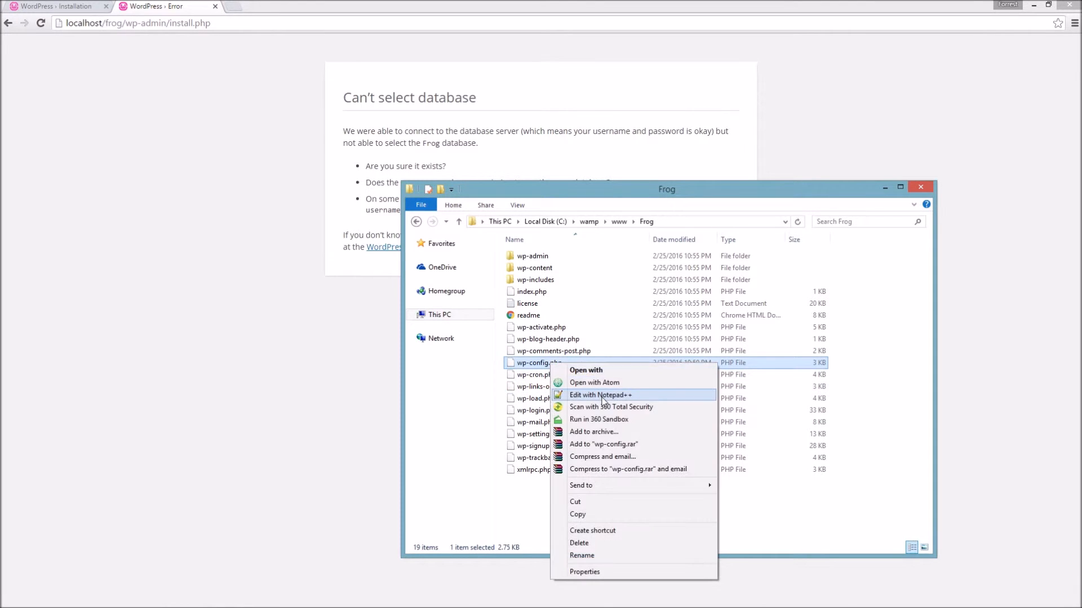
left_click(589, 395)
left_click(132, 133)
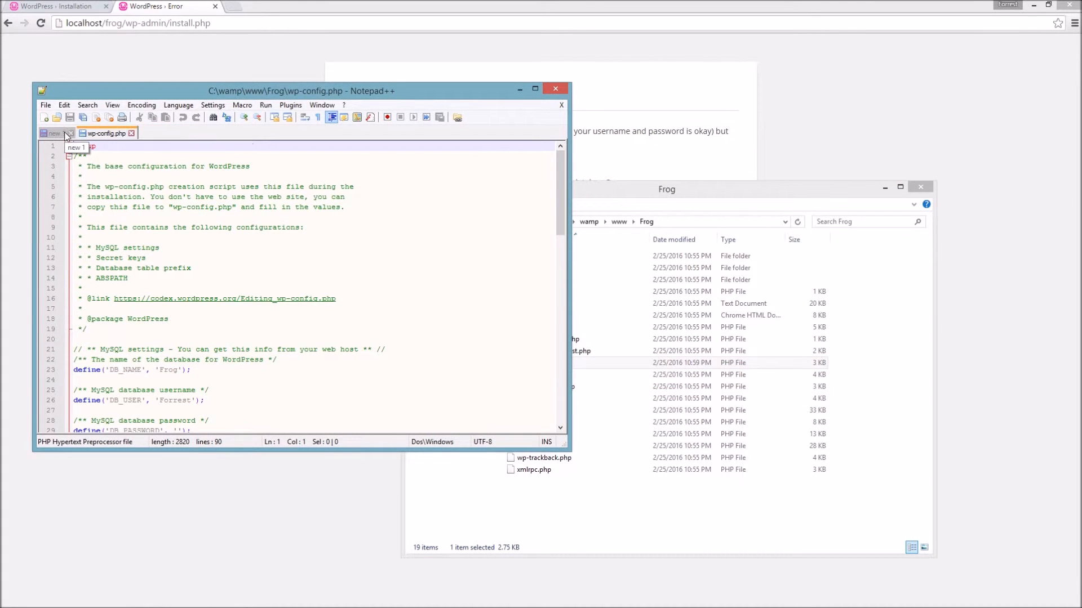
- Discard the unsaved 'new 1' tab, change DB_USER to 'root' and save wp-config.php
left_click(70, 133)
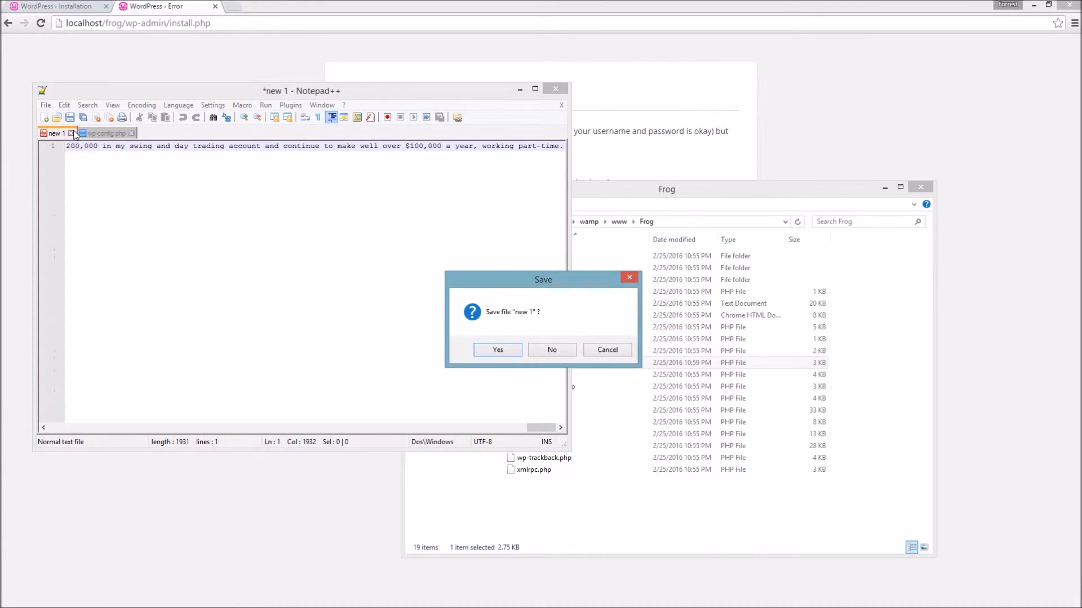
left_click(551, 350)
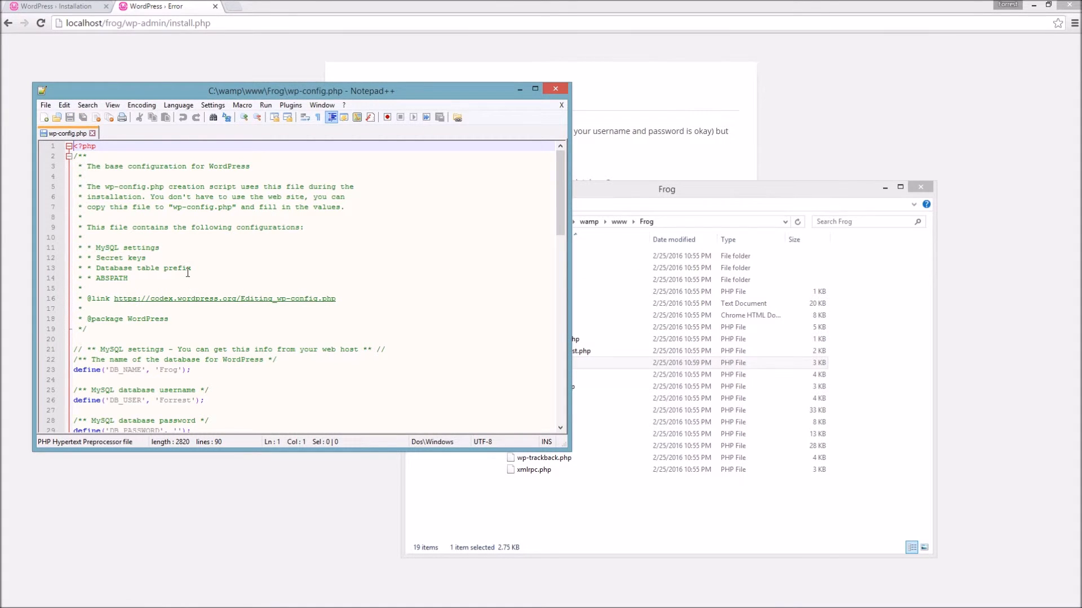
scroll(178, 378, "down", 2)
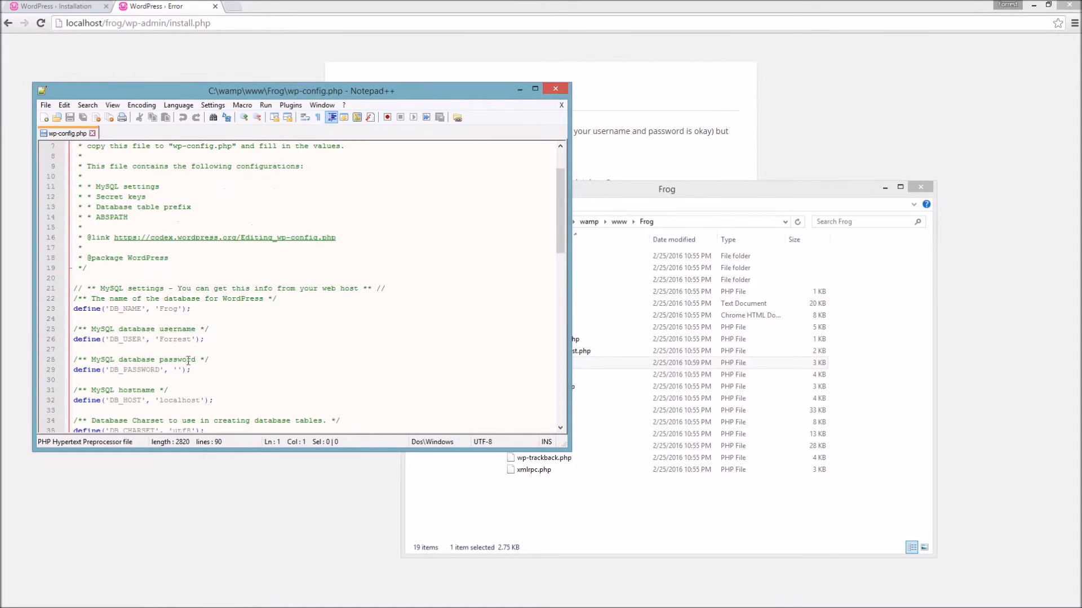
left_click(175, 340)
double_click(174, 340)
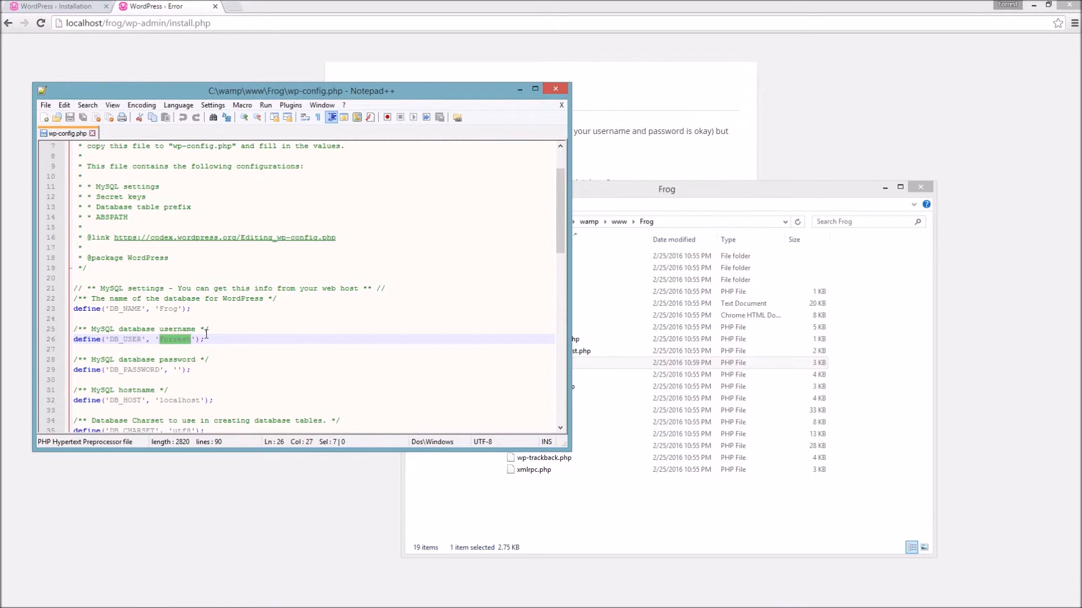
type("root")
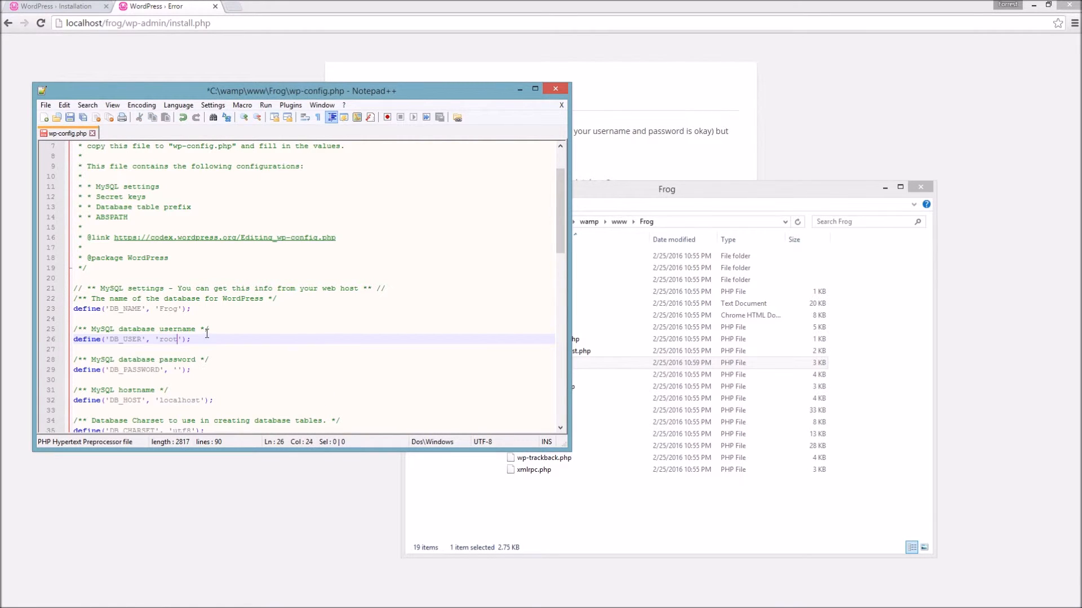
key("ctrl+s")
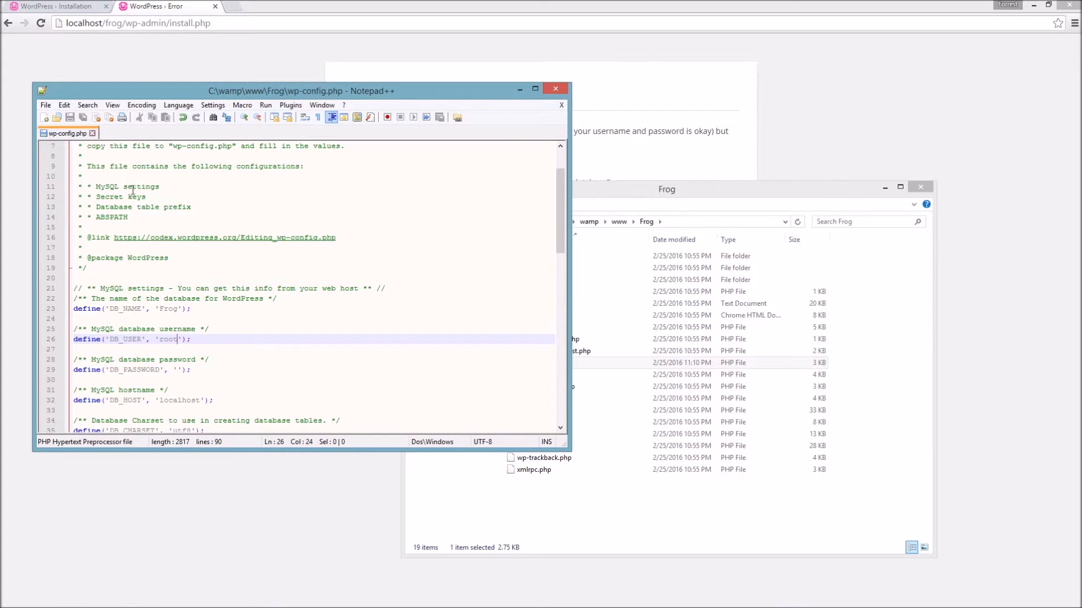
- Close Notepad++ without using any File menu commands
left_click(46, 105)
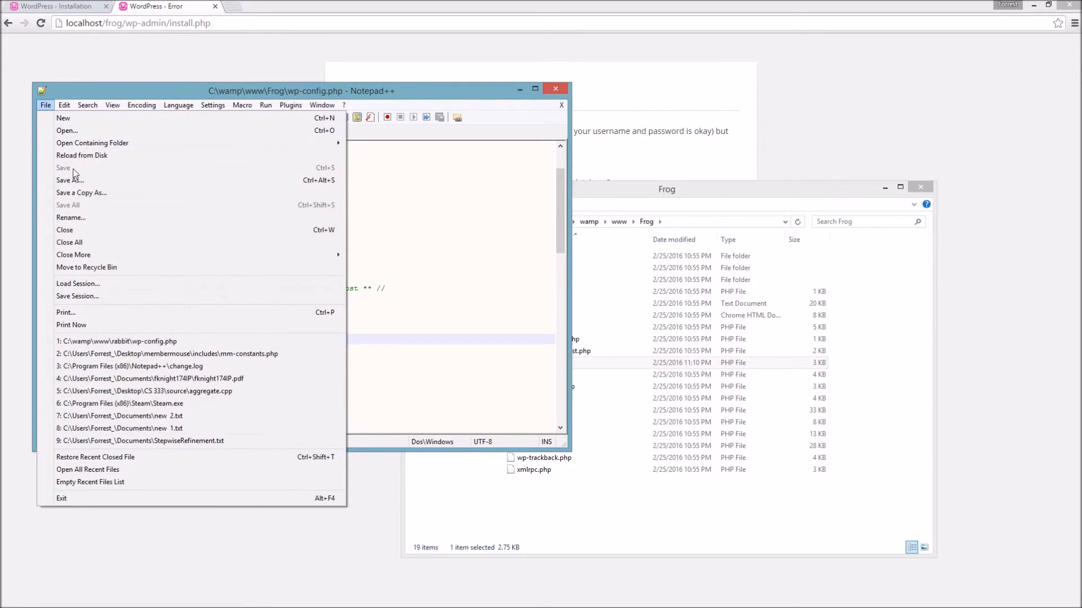
left_click(401, 241)
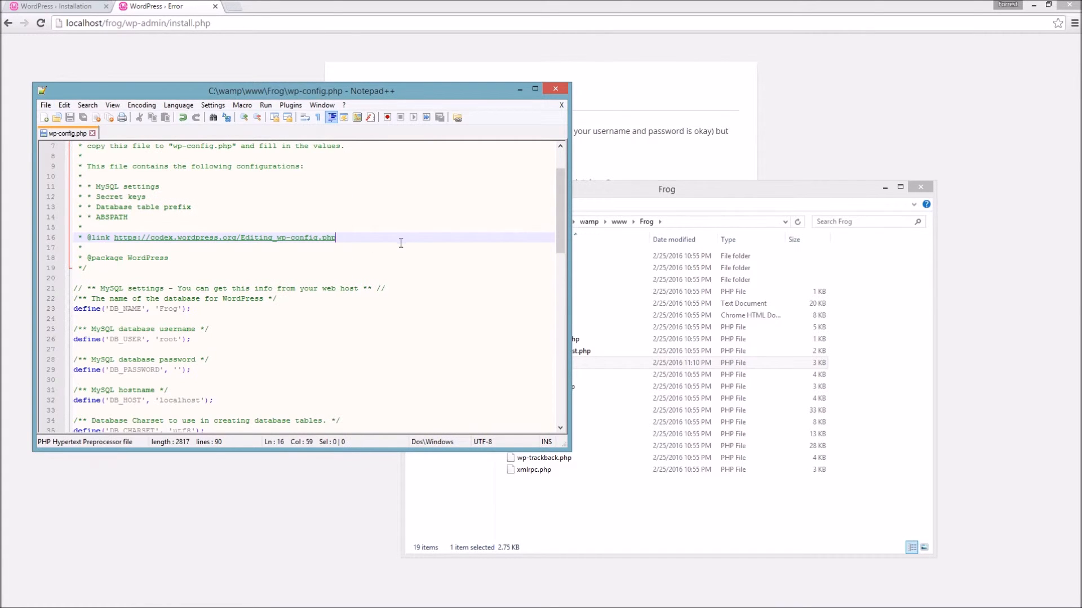
left_click(562, 89)
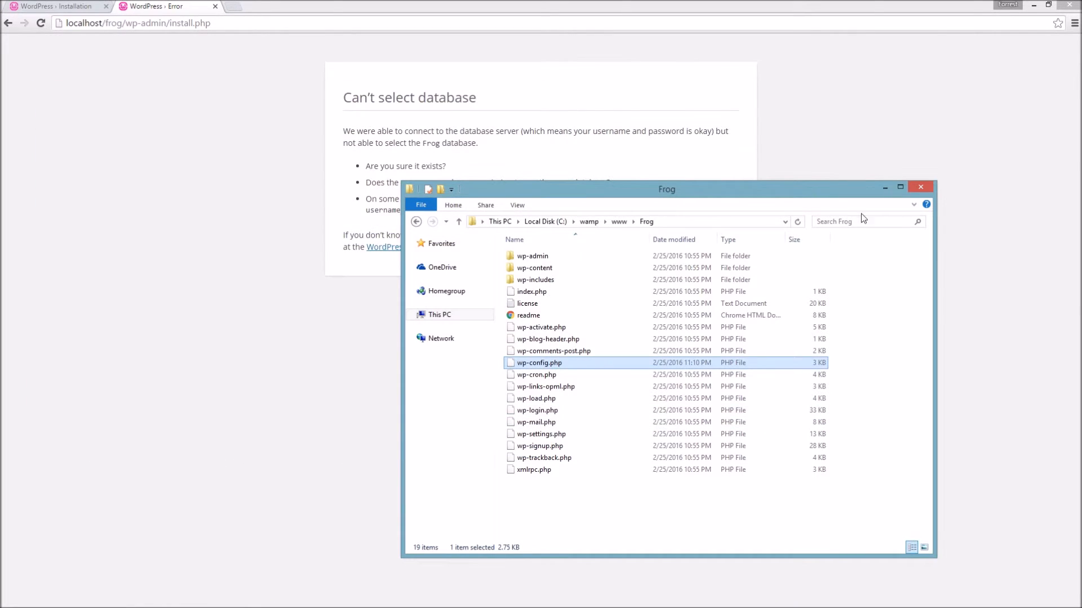
- Close the Frog folder window, reload the install page and continue with English (United States)
left_click(926, 187)
left_click(247, 22)
key("Return")
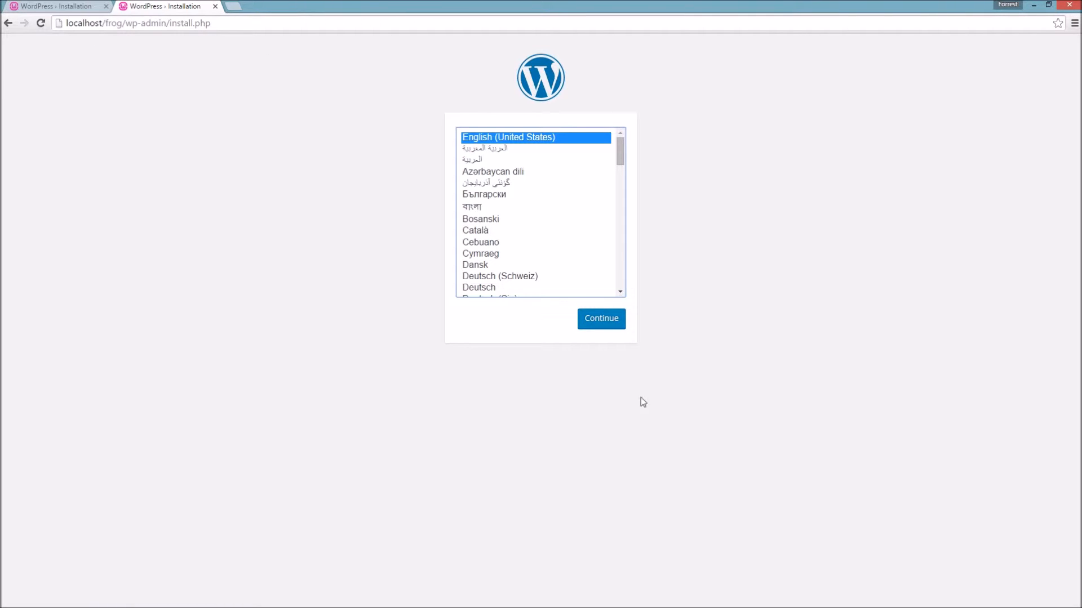
left_click(613, 321)
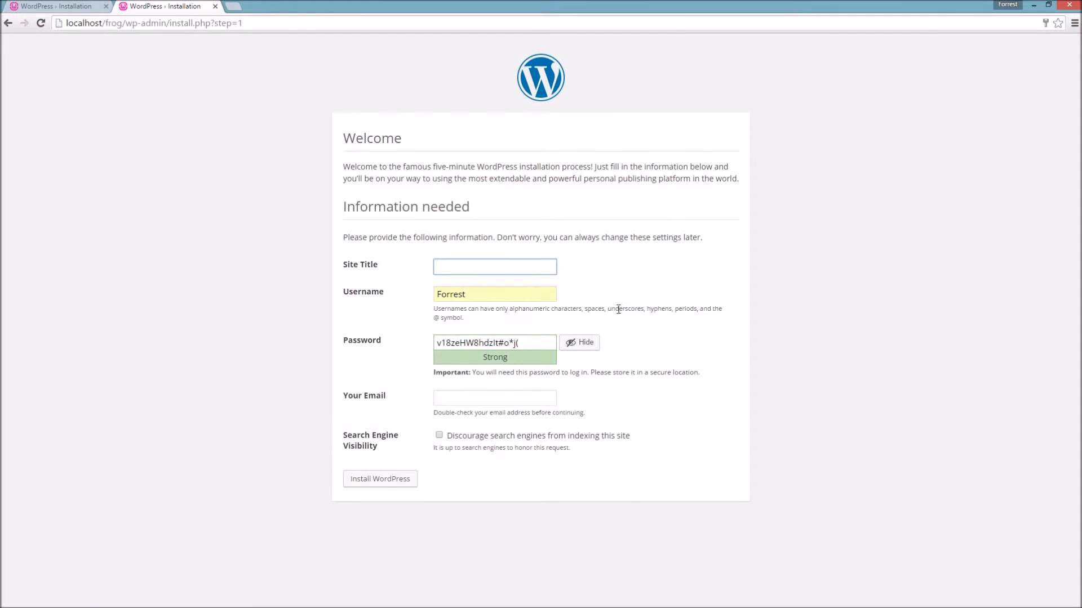
- Replace the autofilled username with the new admin username and set the site title to Frog
double_click(476, 297)
left_click(506, 301)
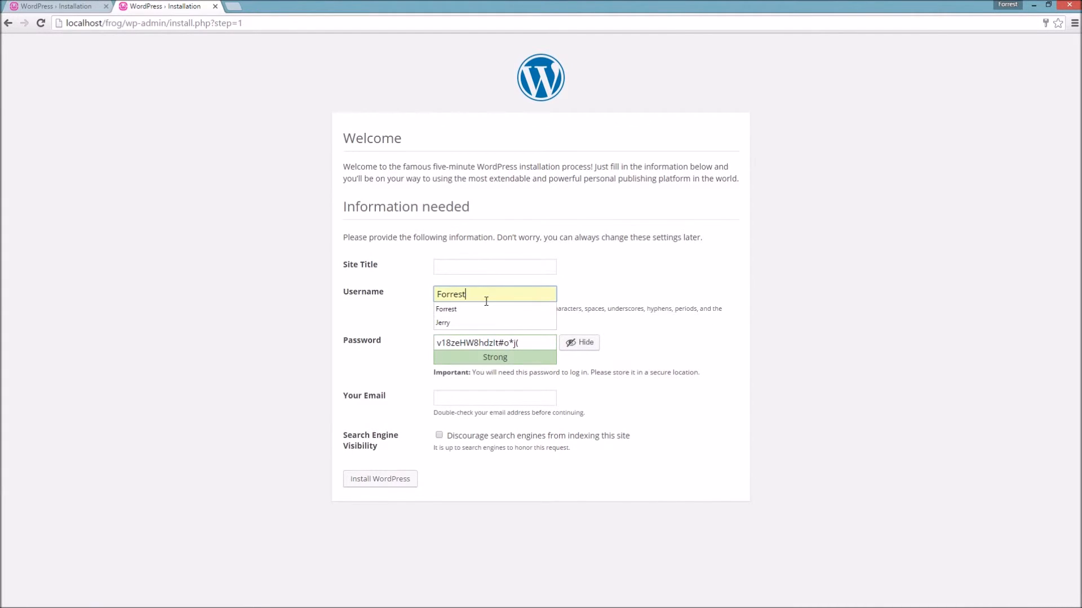
left_click(596, 296)
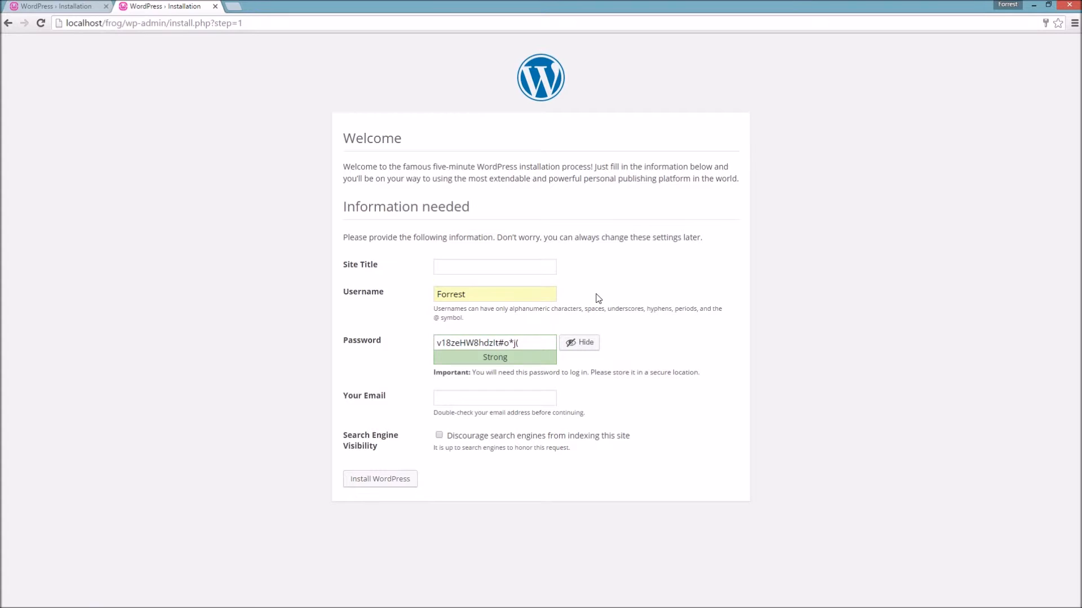
double_click(500, 292)
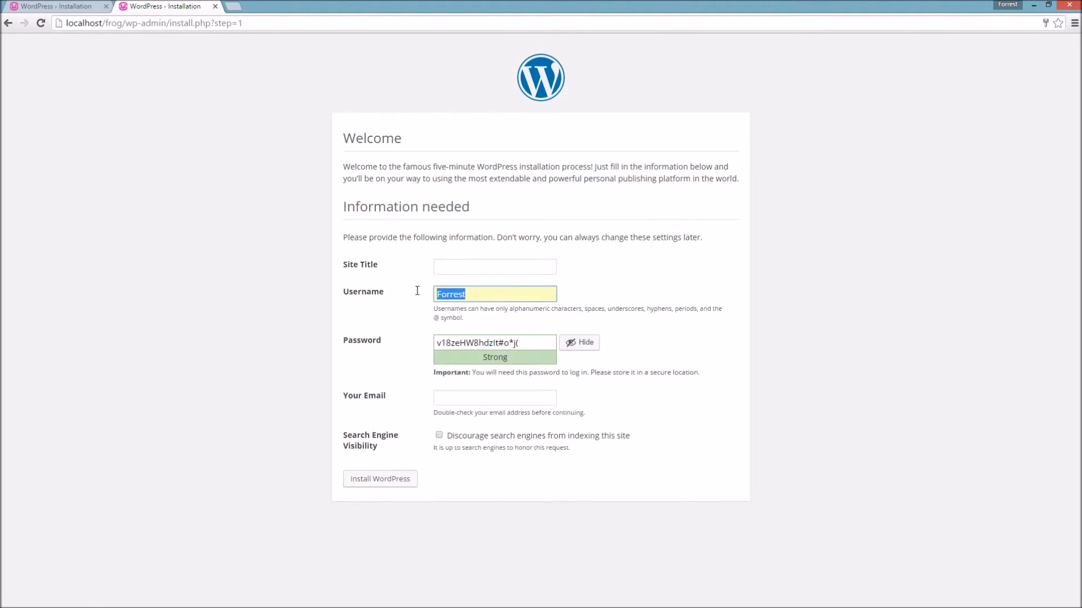
type("Frog")
key("BackSpace")
key("BackSpace")
key("BackSpace")
key("BackSpace")
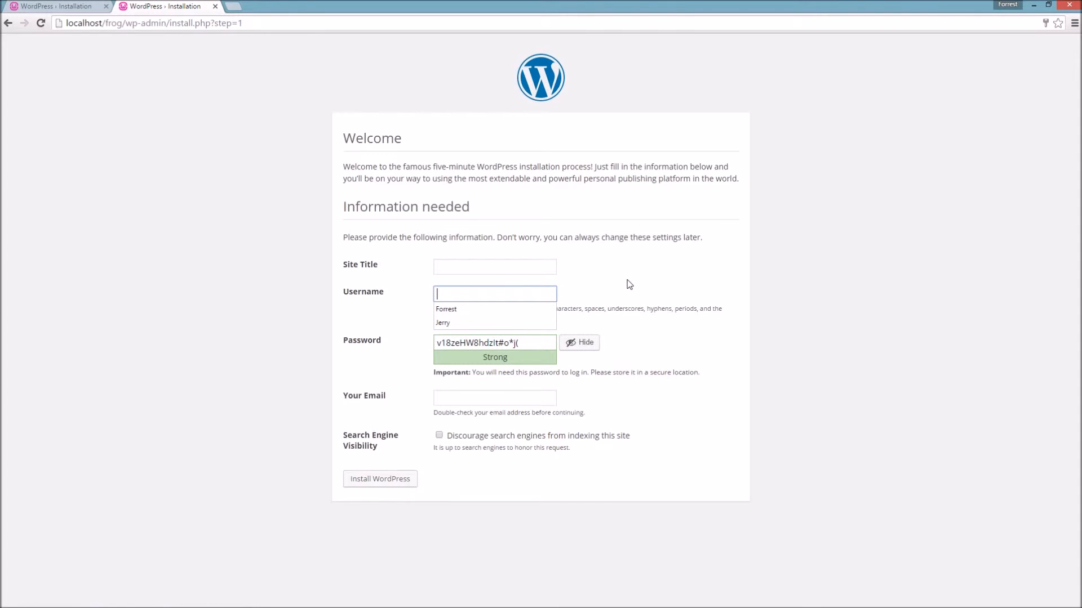
type("Bob")
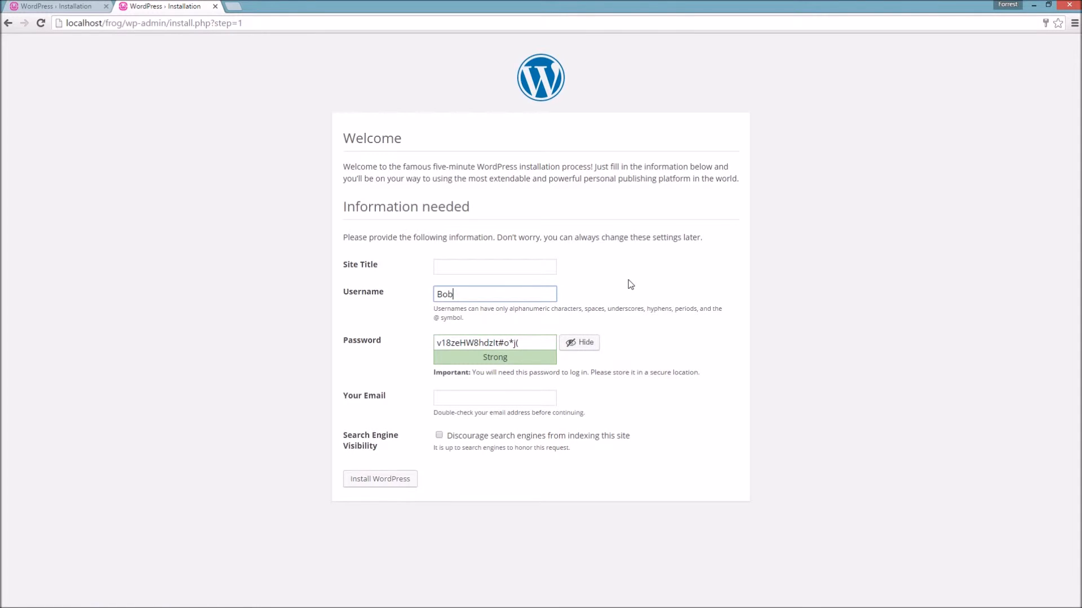
left_click(501, 269)
type("Frog")
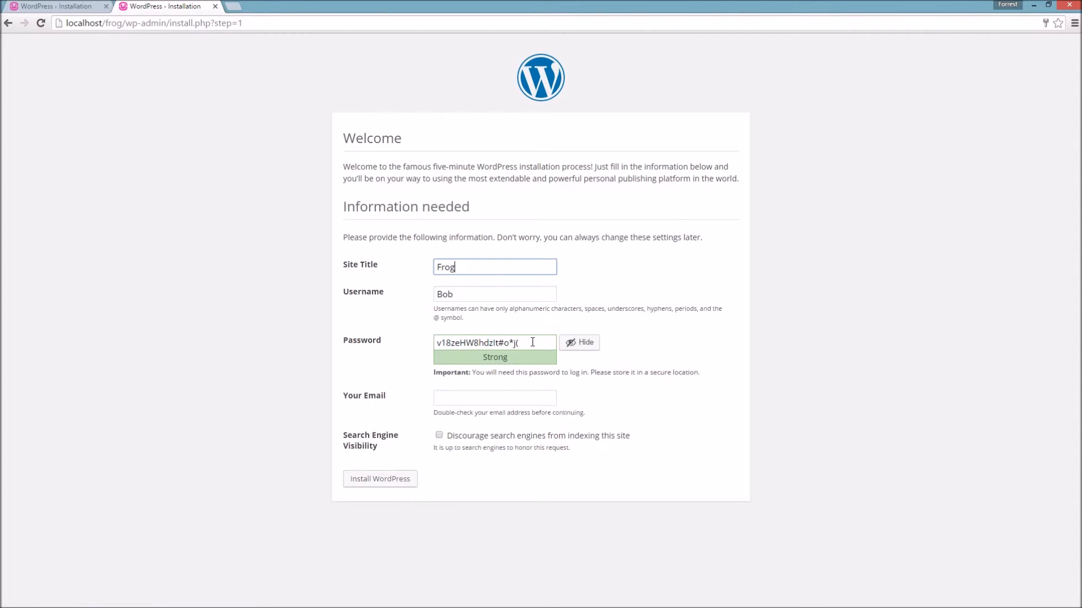
- Replace the generated password with a short custom password and confirm using the weak password
left_click_drag(534, 342, 412, 343)
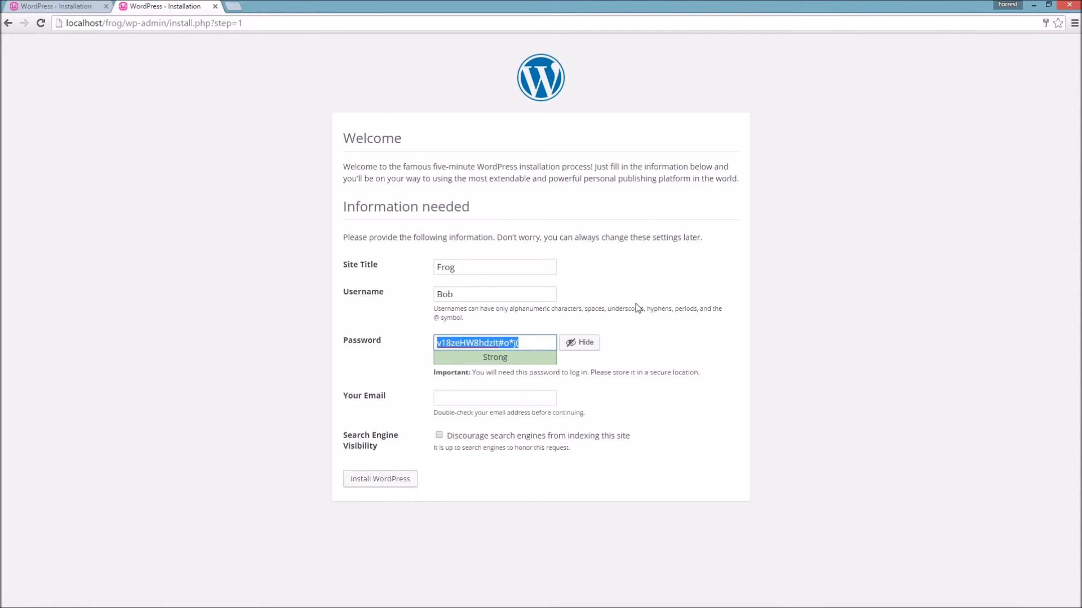
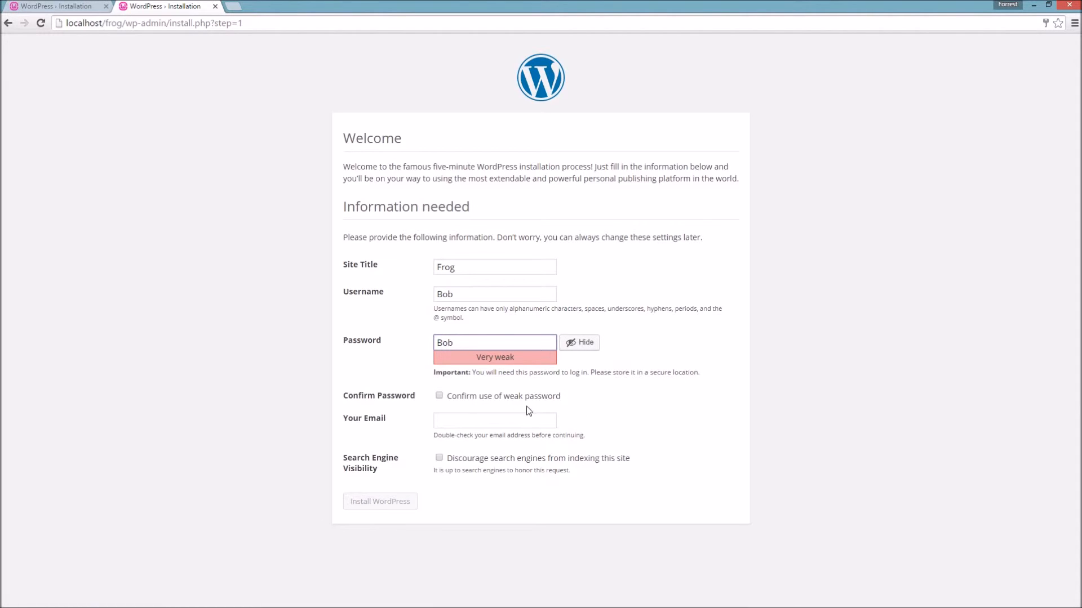
left_click(648, 386)
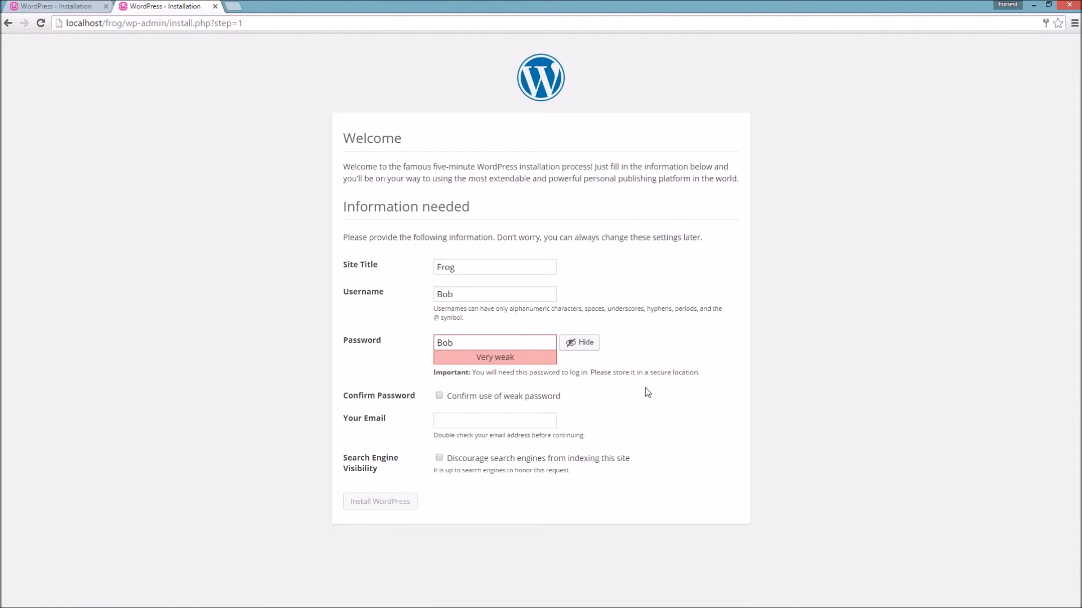
left_click(580, 343)
left_click(580, 343)
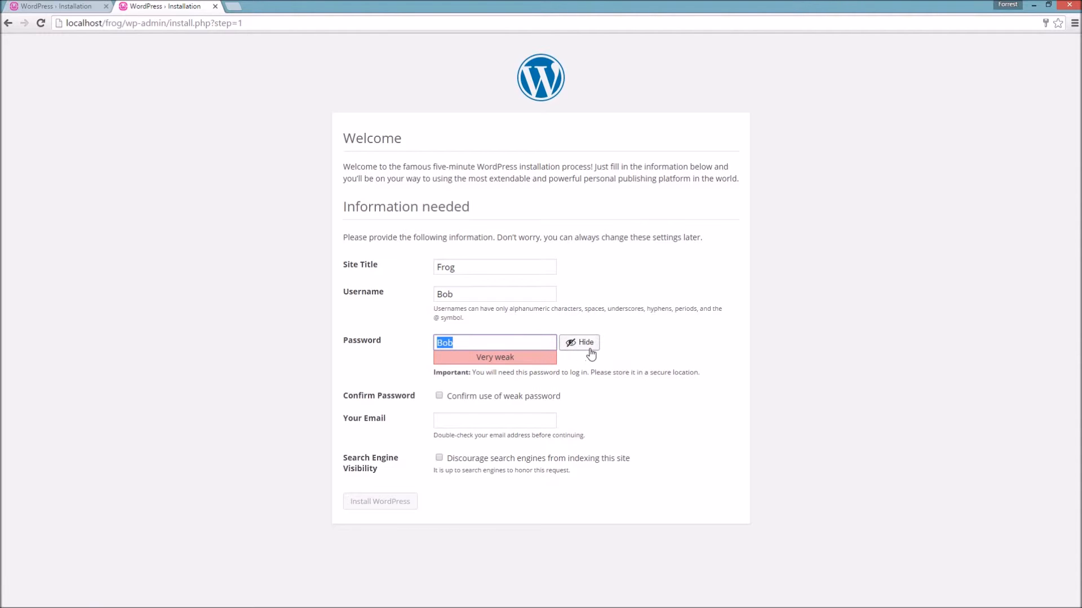
left_click(400, 363)
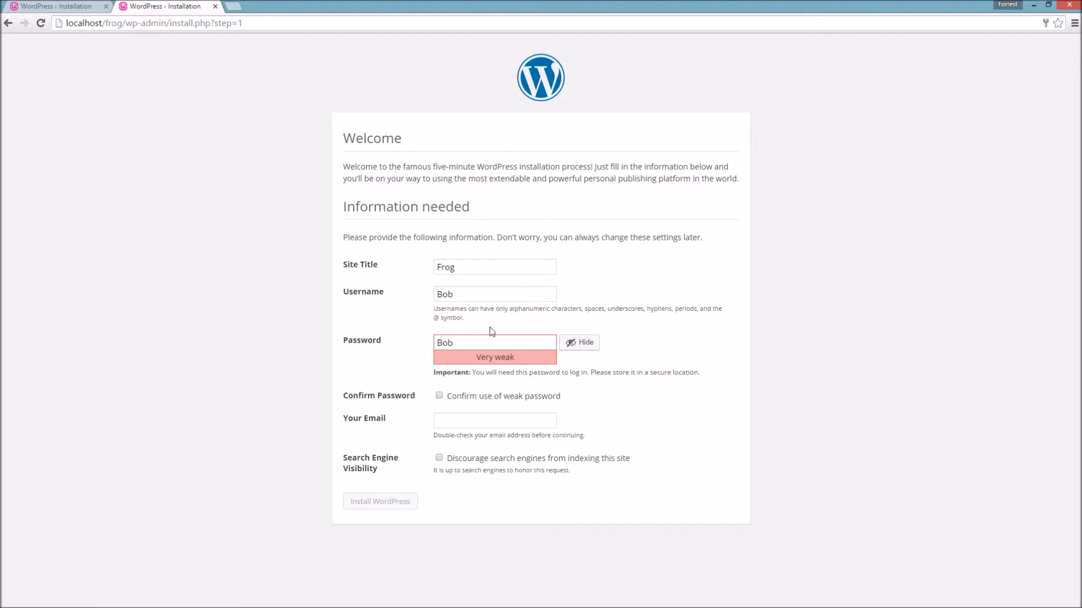
left_click(440, 396)
- Enter the admin e-mail address from the suggestion and correct its capital letters
left_click(449, 422)
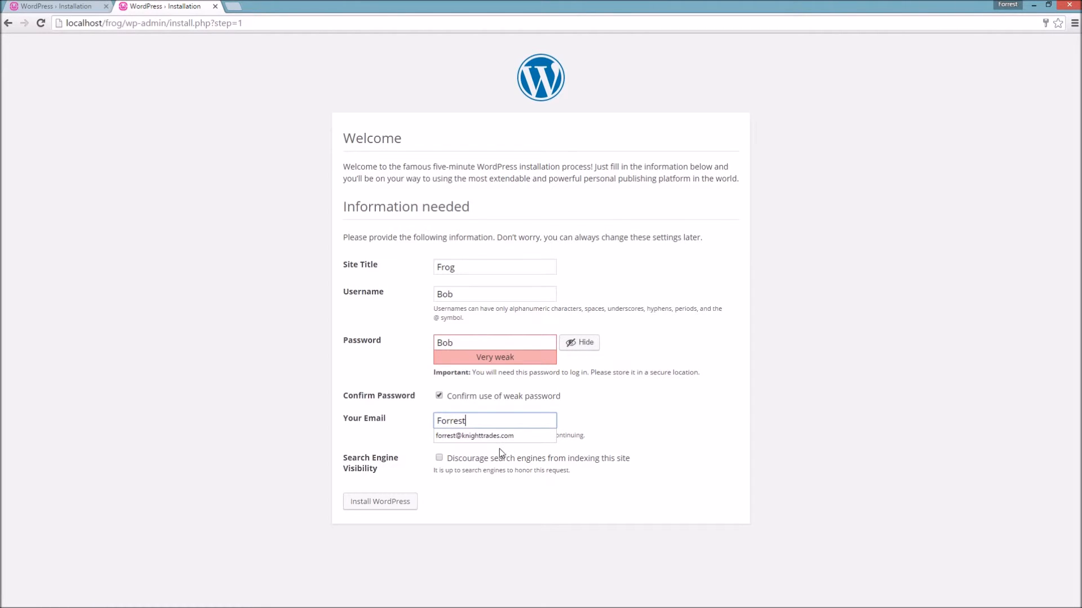
left_click(492, 437)
left_click(500, 422)
key("BackSpace")
left_click(477, 423)
key("BackSpace")
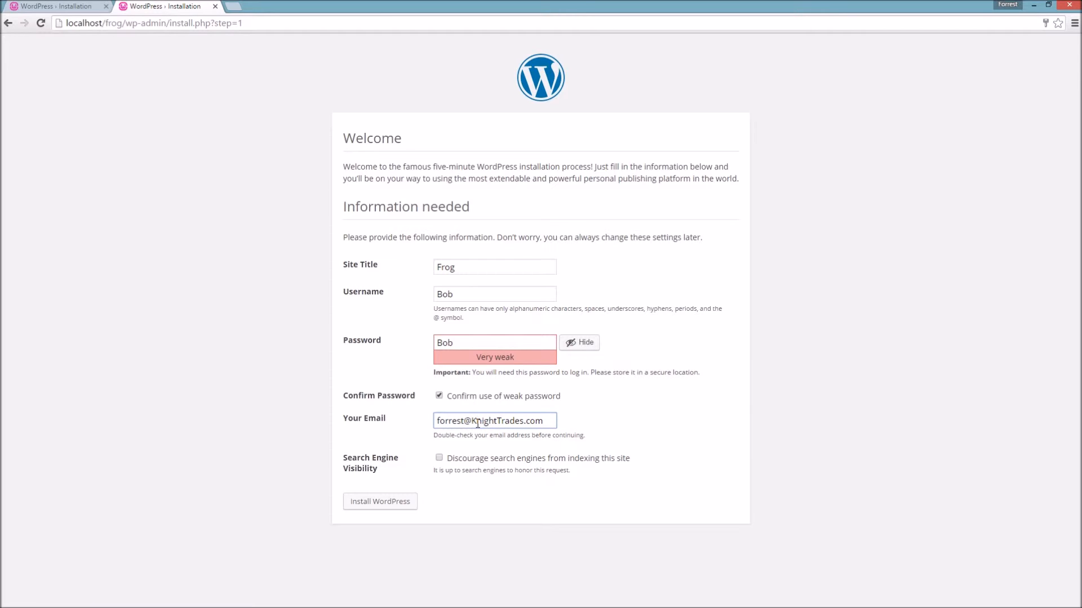
left_click(441, 422)
key("BackSpace")
type("F")
- Tick Discourage search engines, finish the install and decline saving the password in the browser
left_click(439, 459)
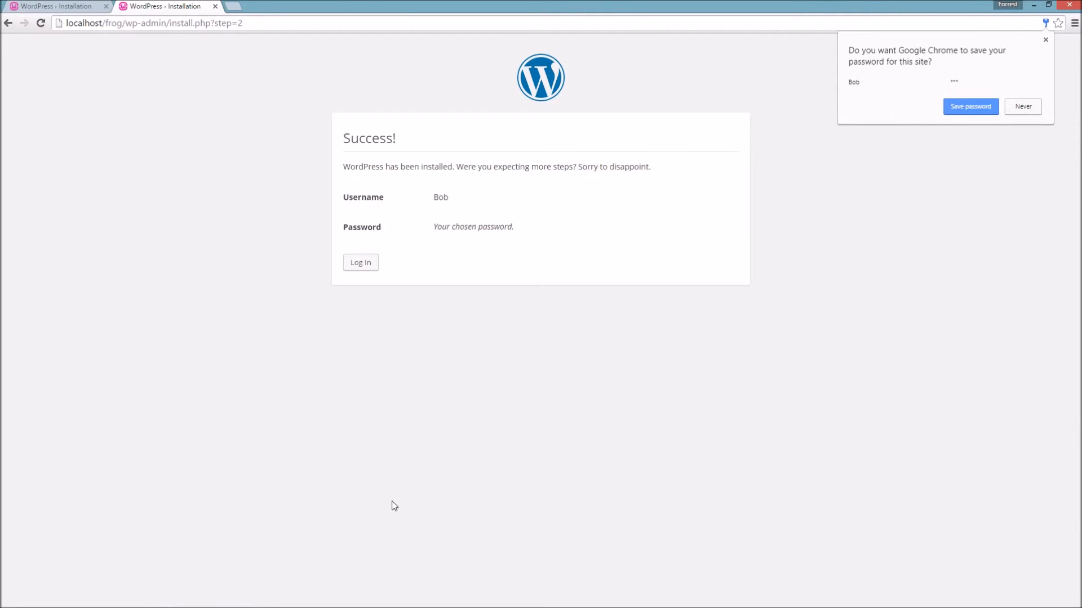
left_click(1029, 107)
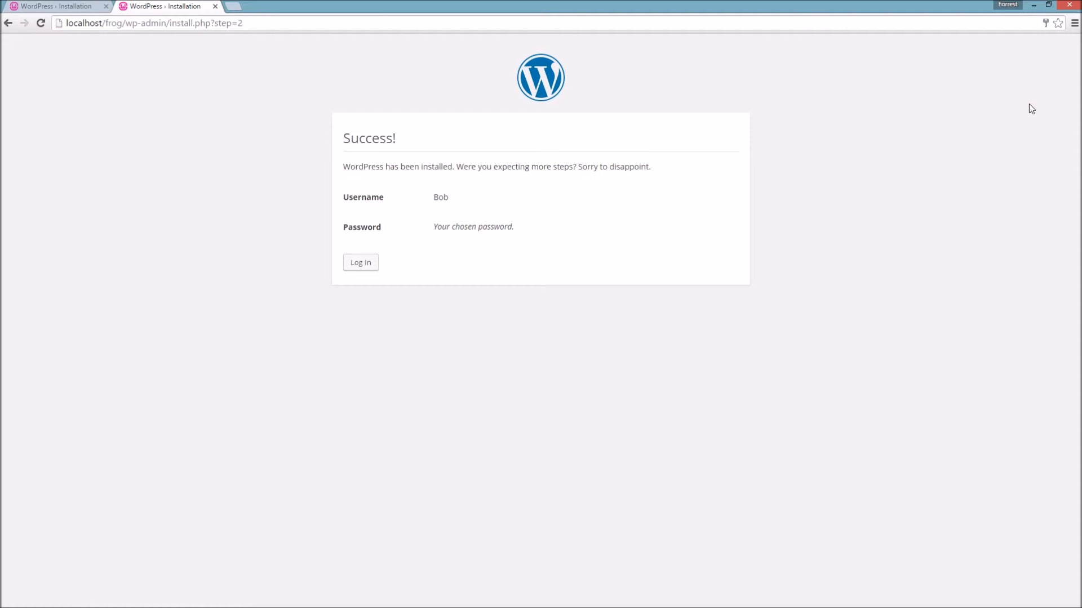
triple_click(459, 229)
left_click(430, 258)
- Log in to the Frog site with the new admin username and its password
left_click(360, 265)
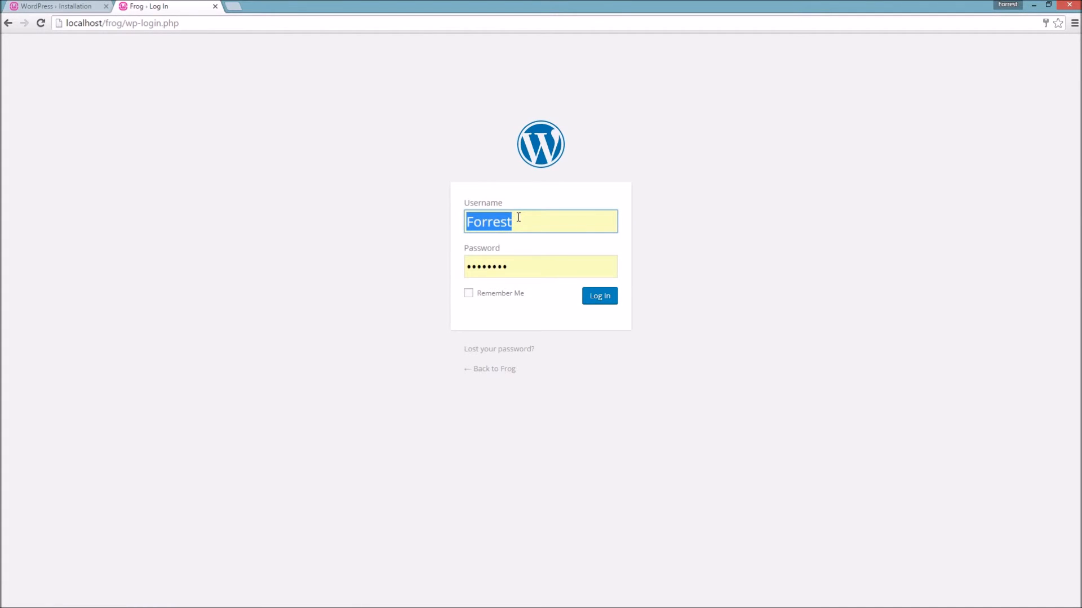
type("Bob")
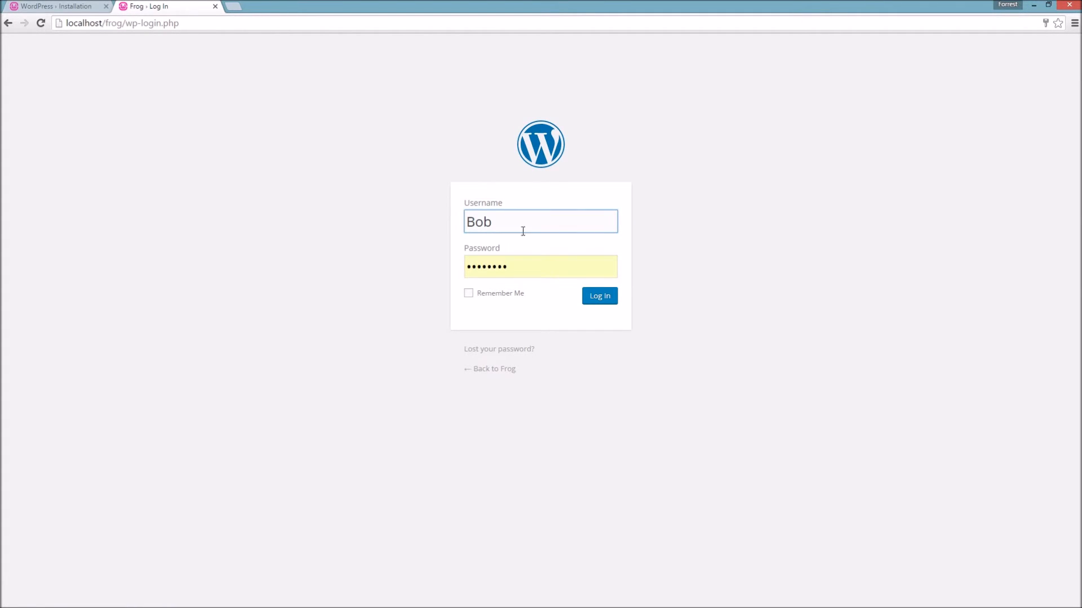
left_click(516, 267)
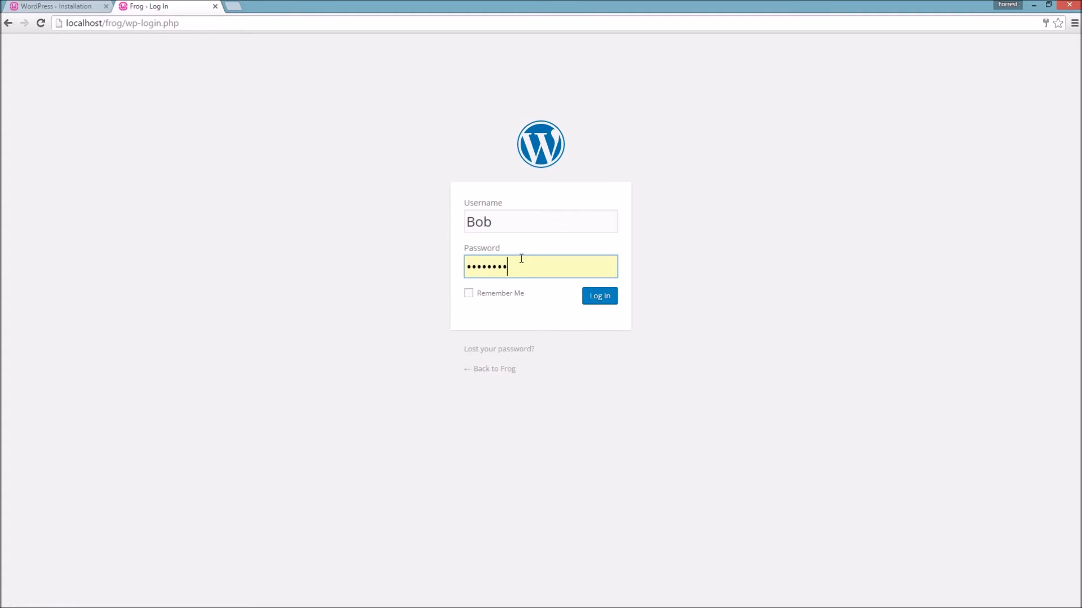
double_click(499, 267)
left_click(599, 299)
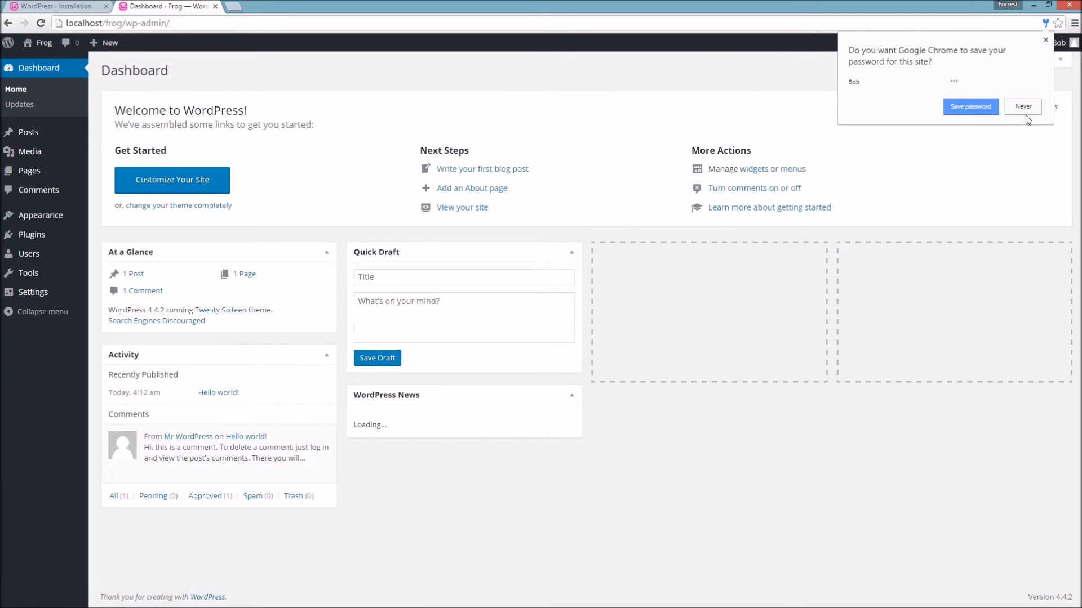
- Decline the browser's save-password prompt and view the Frog site's front page
left_click(1039, 108)
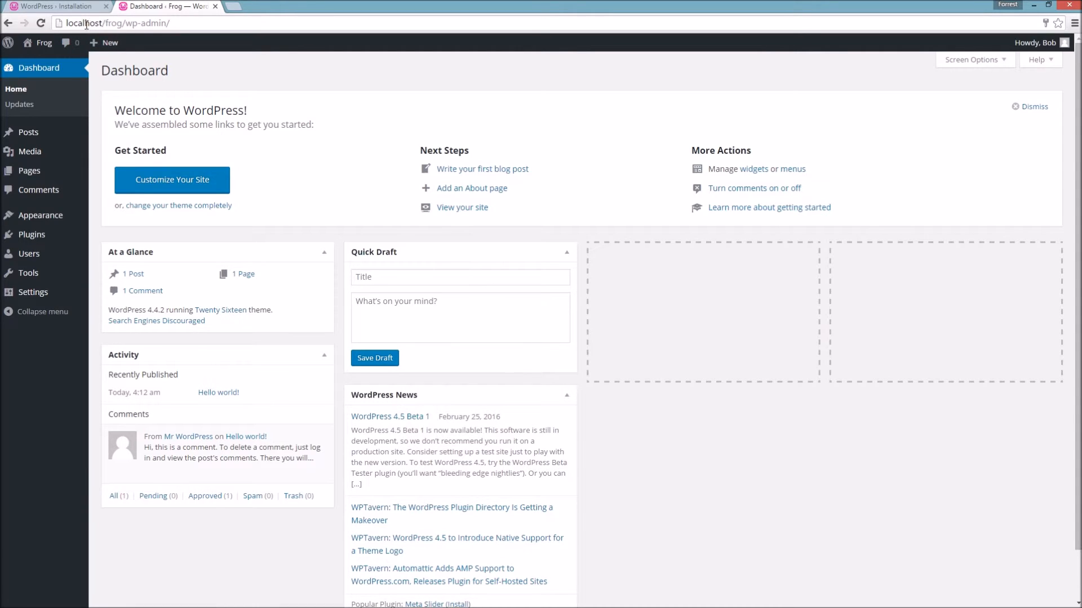
left_click(454, 209)
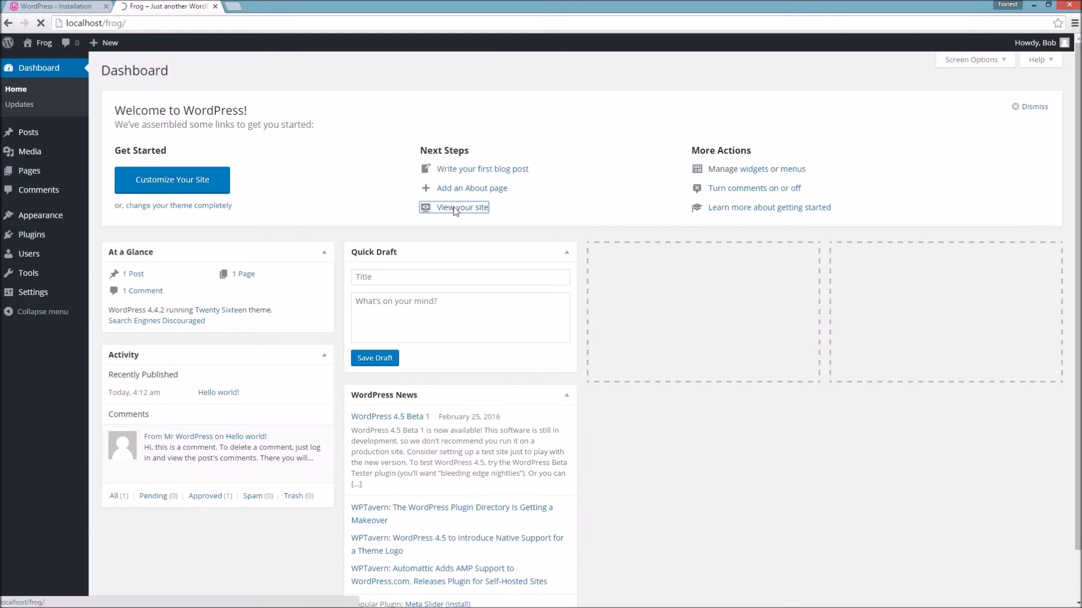
scroll(681, 285, "down", 3)
scroll(702, 337, "up", 3)
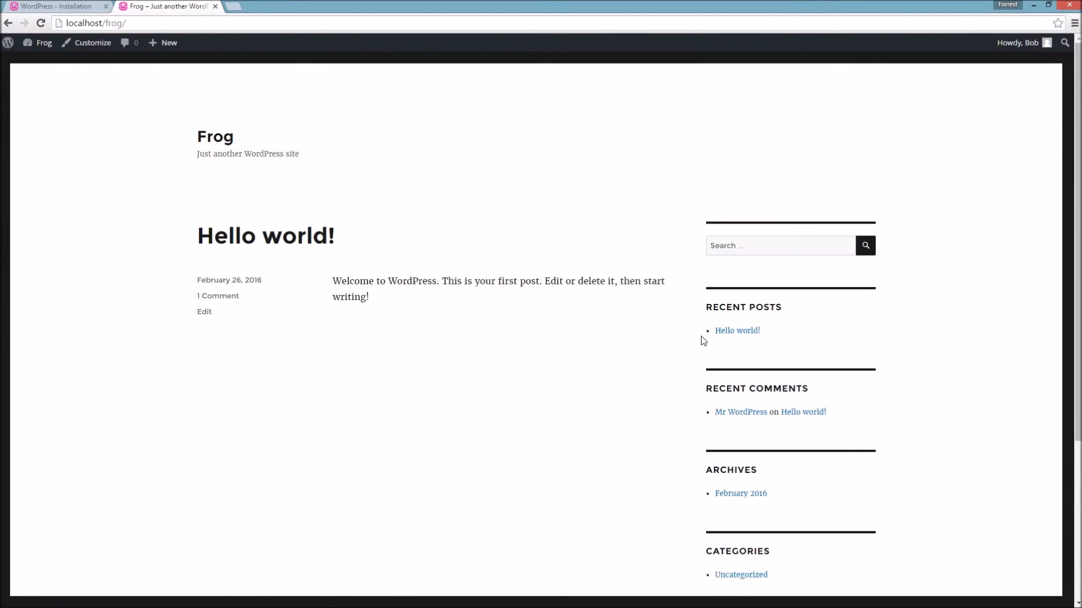
- Open and close the Customizer, then go to the Frog admin Dashboard
left_click(85, 46)
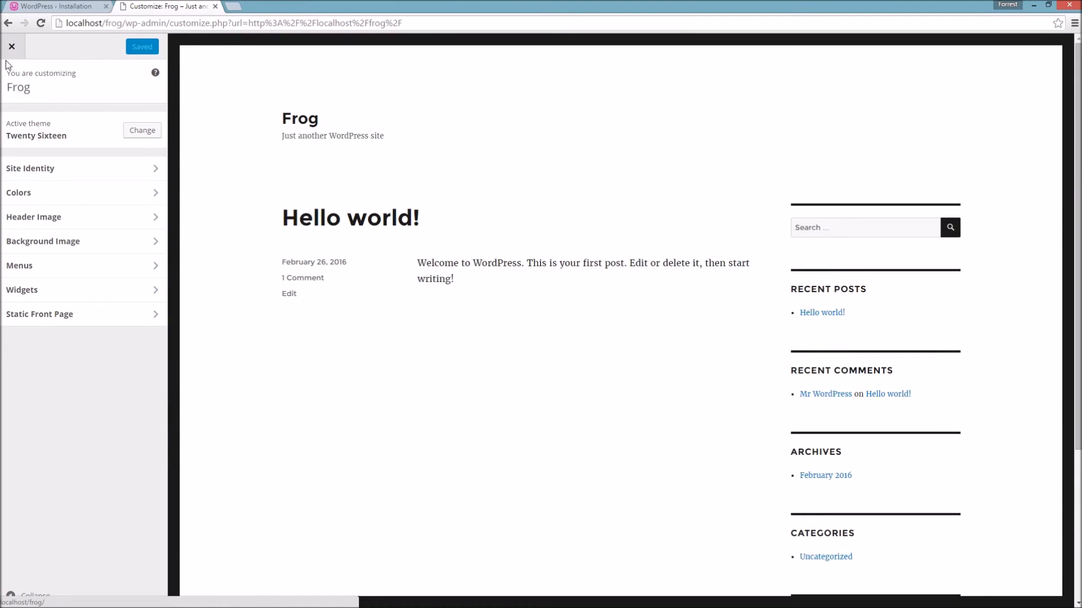
left_click(13, 48)
left_click(41, 44)
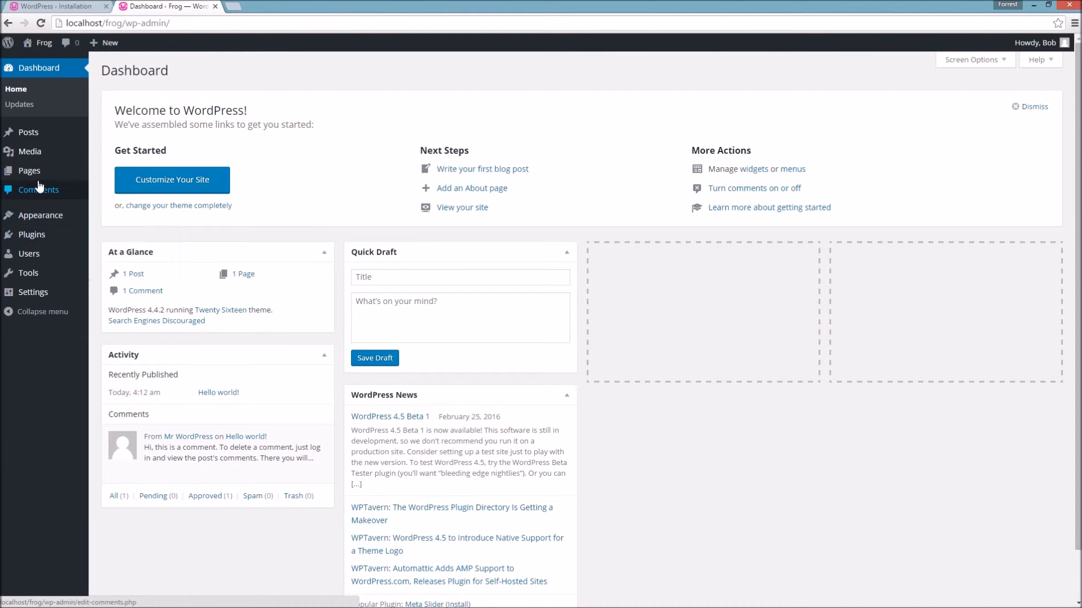
mouse_move(42, 225)
mouse_move(31, 295)
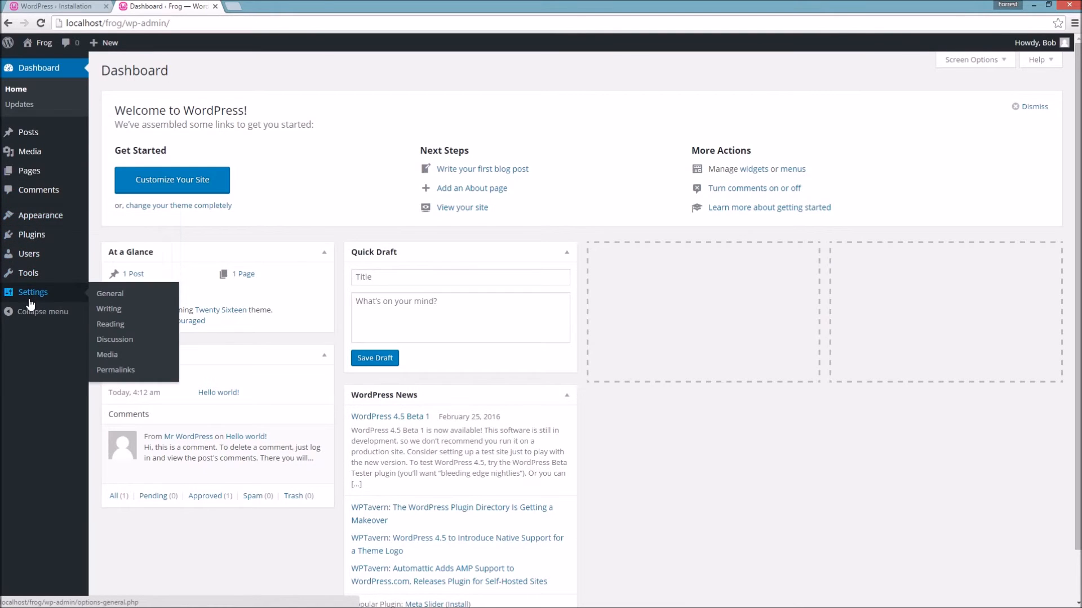
- Set permalinks to Post name and save, then go to the Themes page
left_click(115, 371)
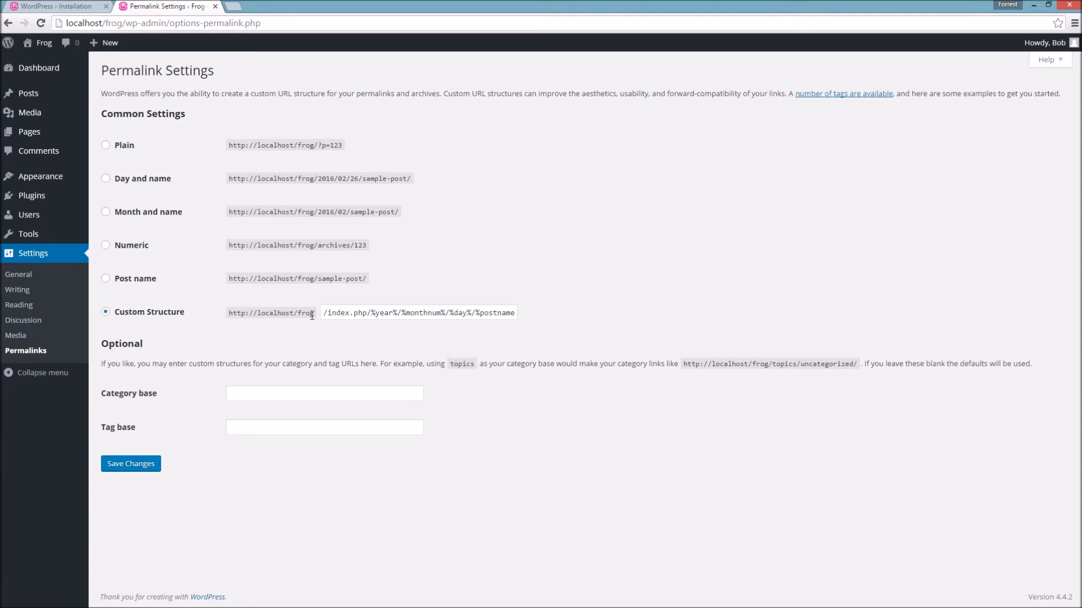
left_click(106, 279)
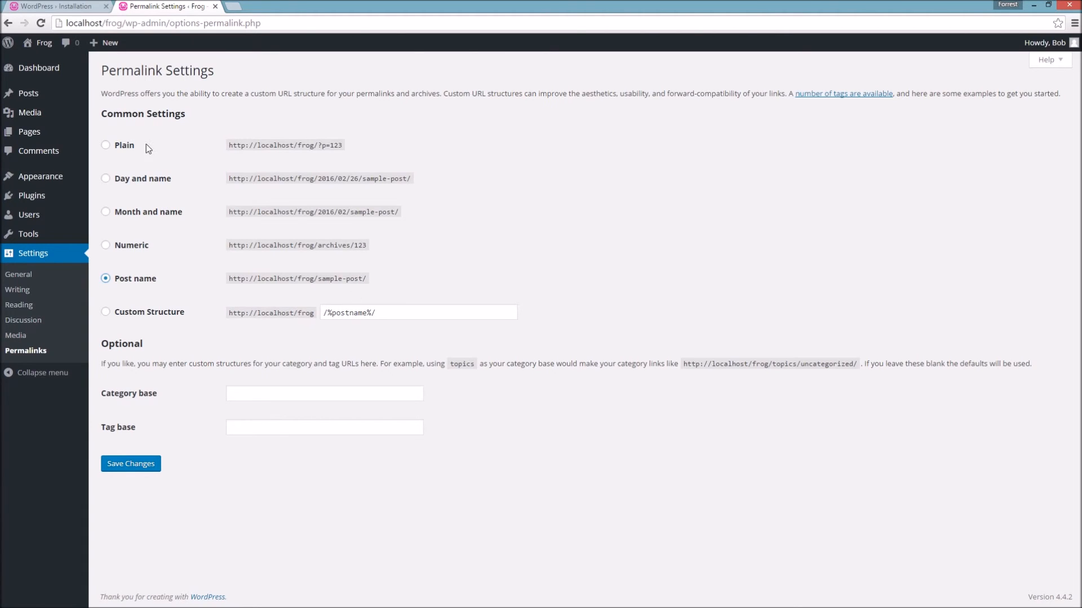
left_click(138, 464)
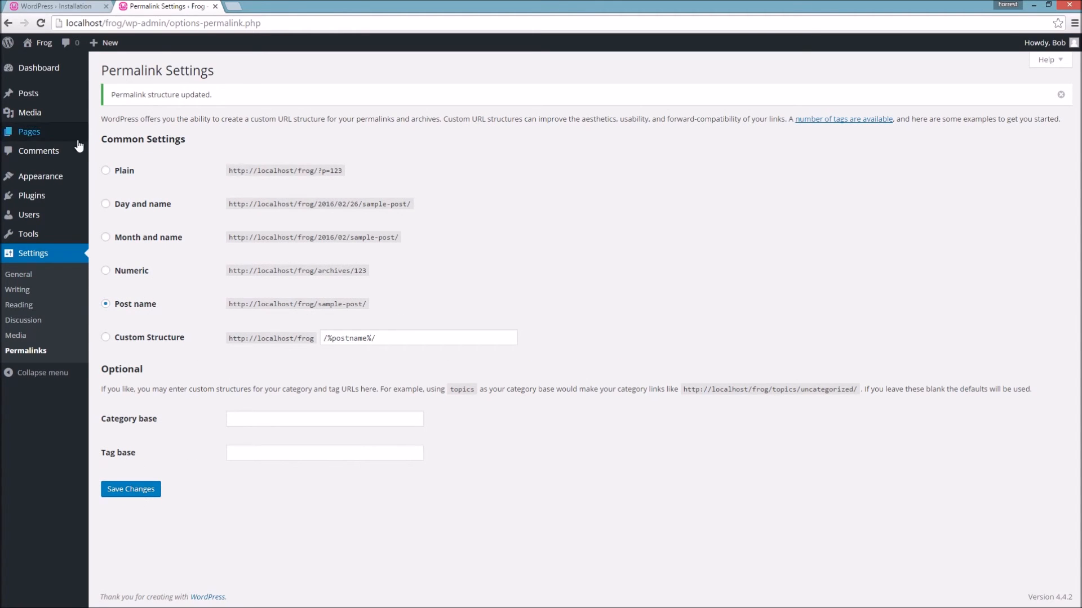
left_click(57, 178)
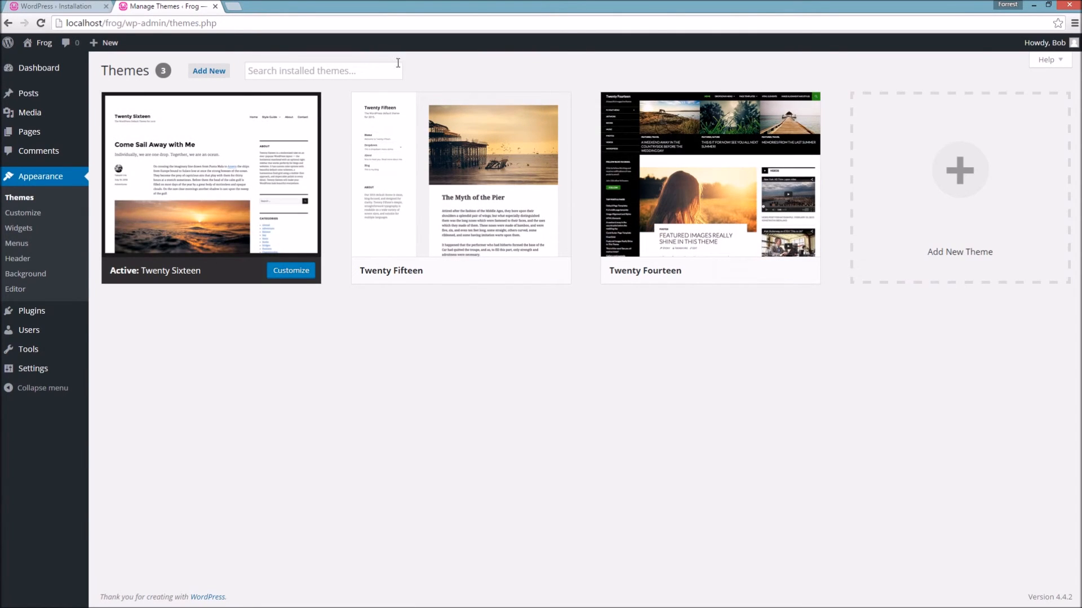
- Search new themes for 'zerif', install Zerif Lite and activate it
left_click(335, 74)
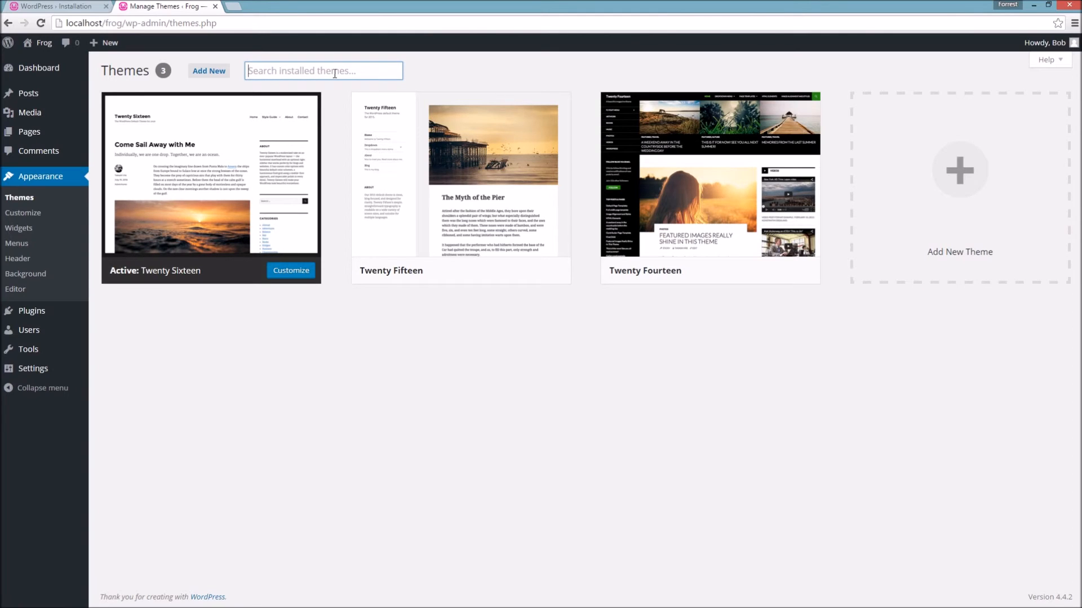
left_click(204, 72)
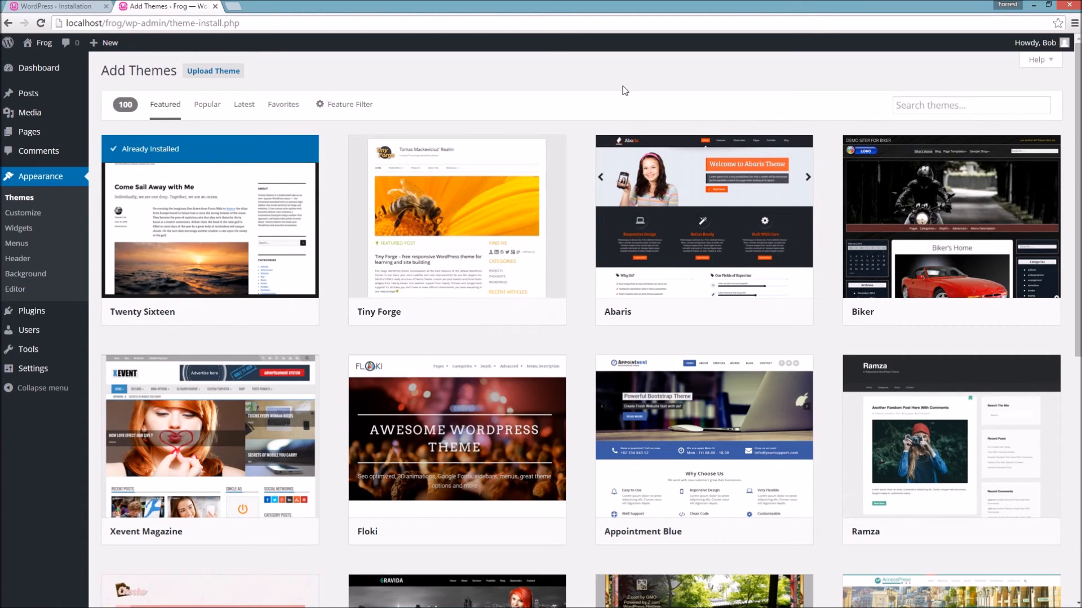
left_click(916, 107)
type("zerif")
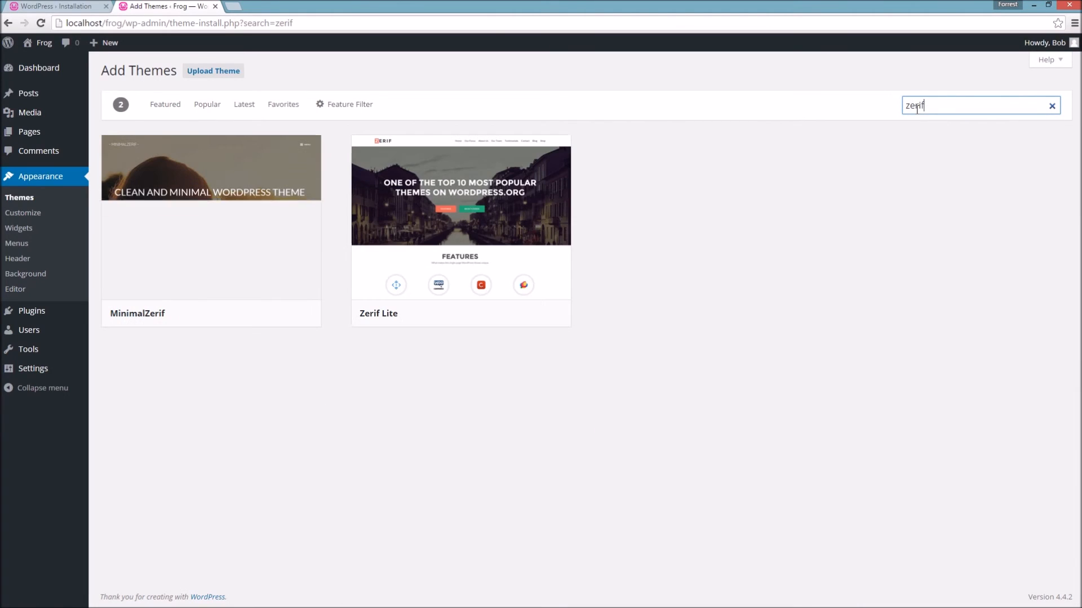
mouse_move(488, 217)
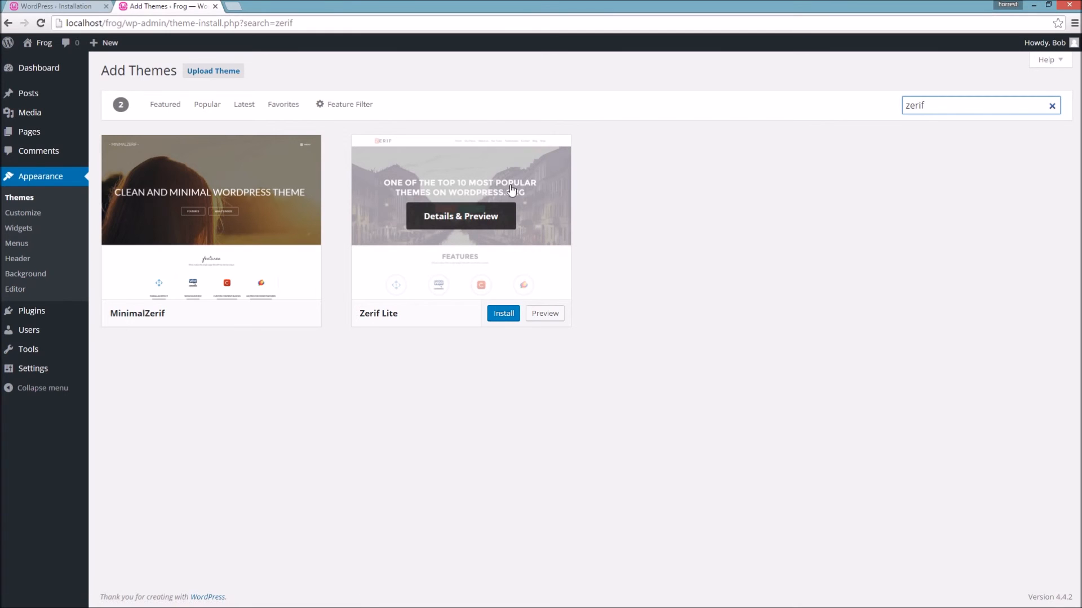
left_click(505, 314)
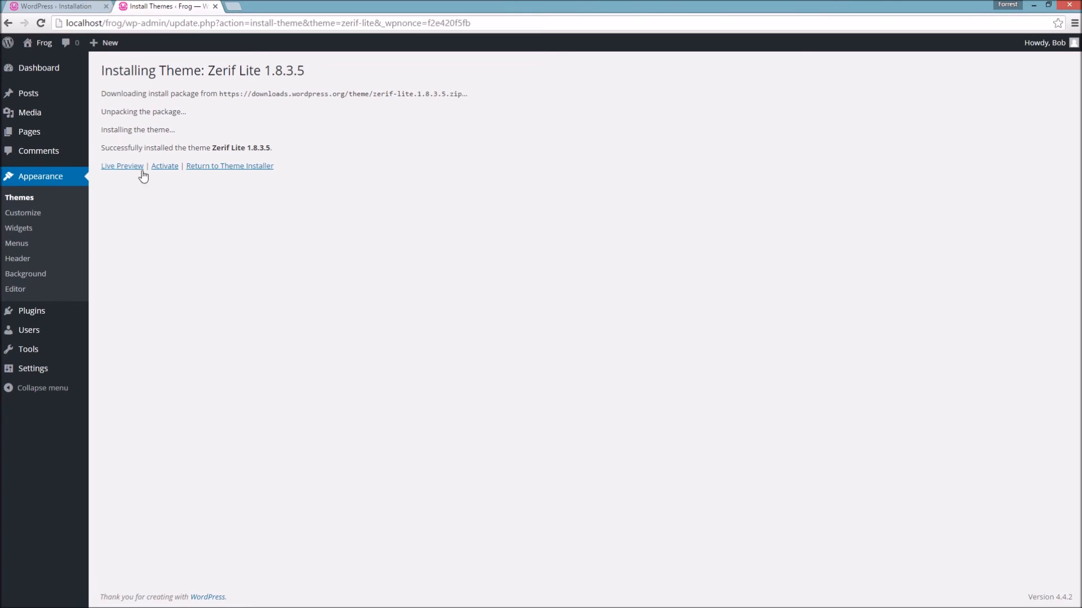
left_click(162, 166)
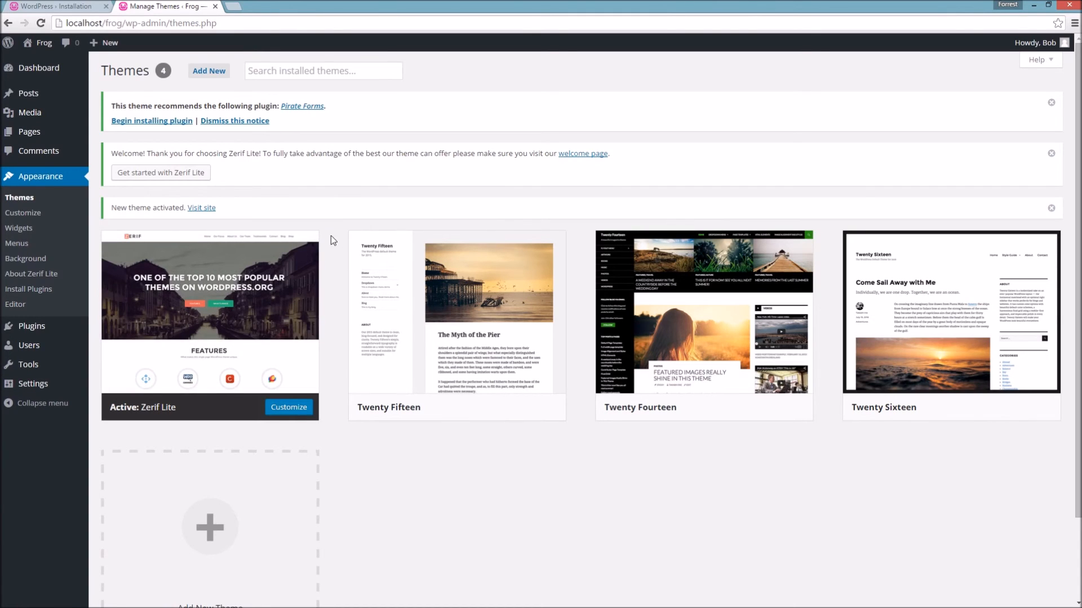
- Dismiss Zerif Lite's Install Pirate Forms and contact form actions, then go back to Themes
mouse_move(236, 302)
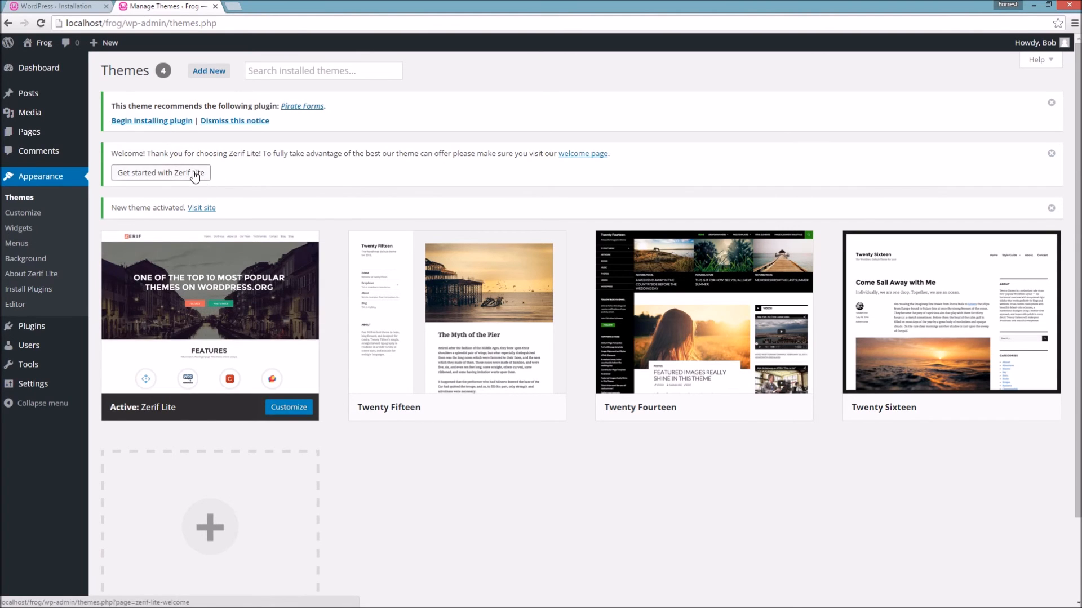
left_click(184, 172)
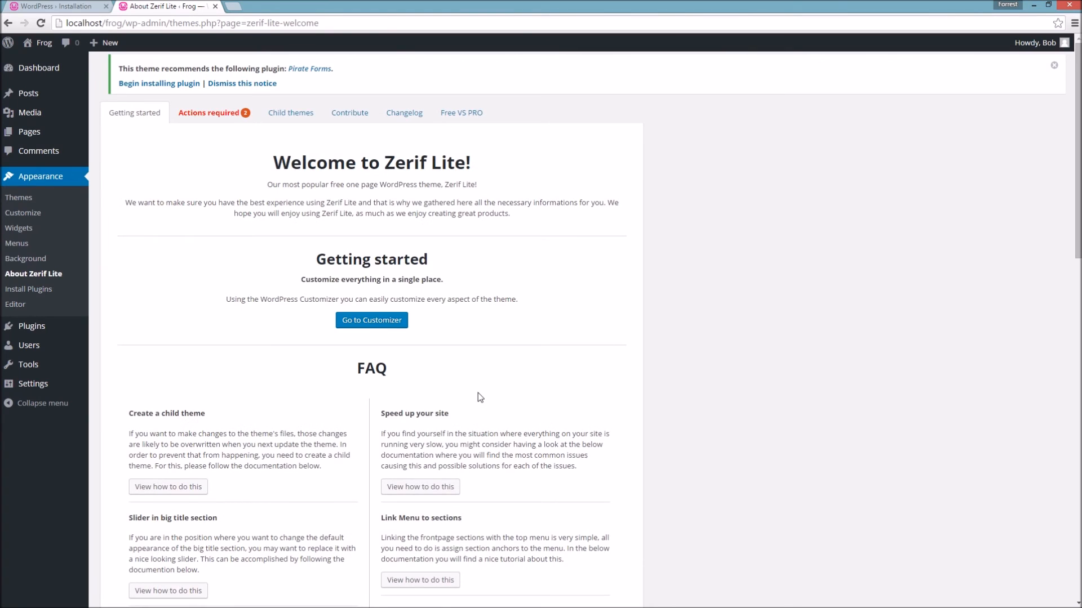
left_click(218, 116)
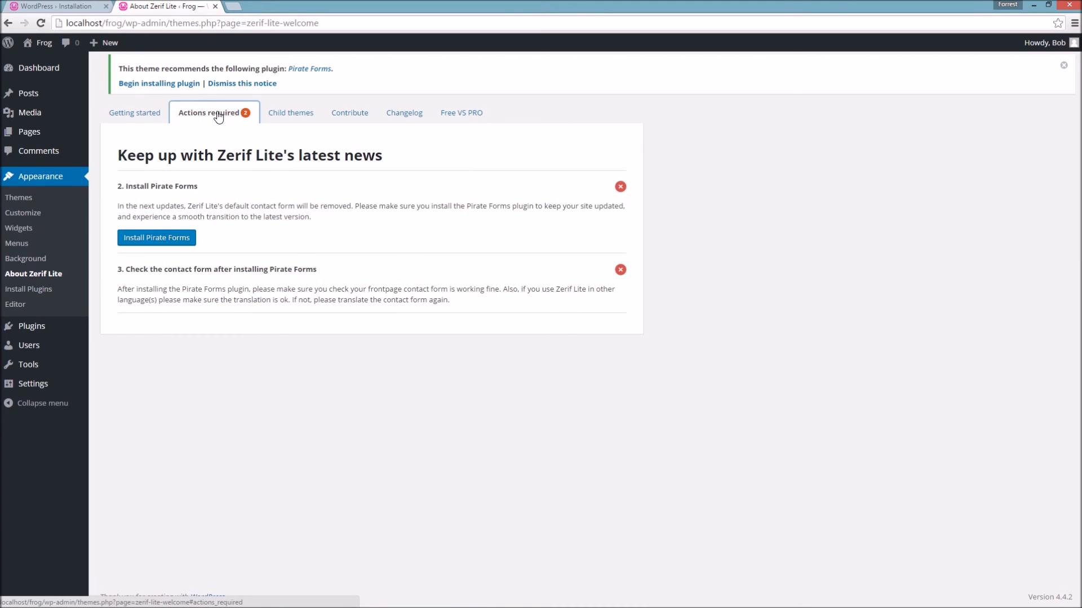
left_click(620, 186)
left_click(620, 186)
left_click(30, 197)
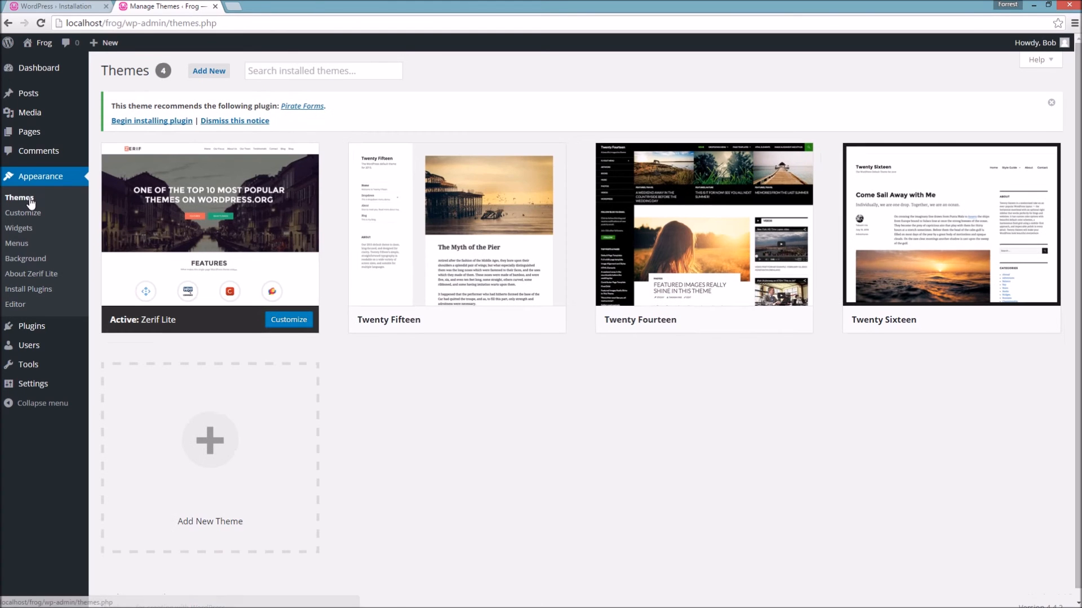
left_click(289, 320)
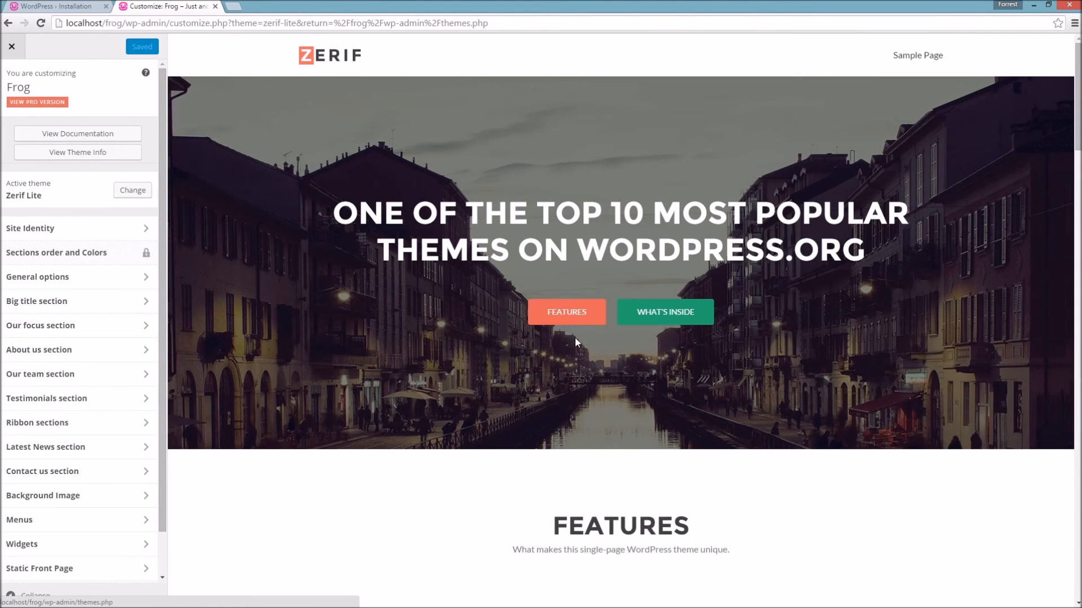
scroll(464, 273, "down", 10)
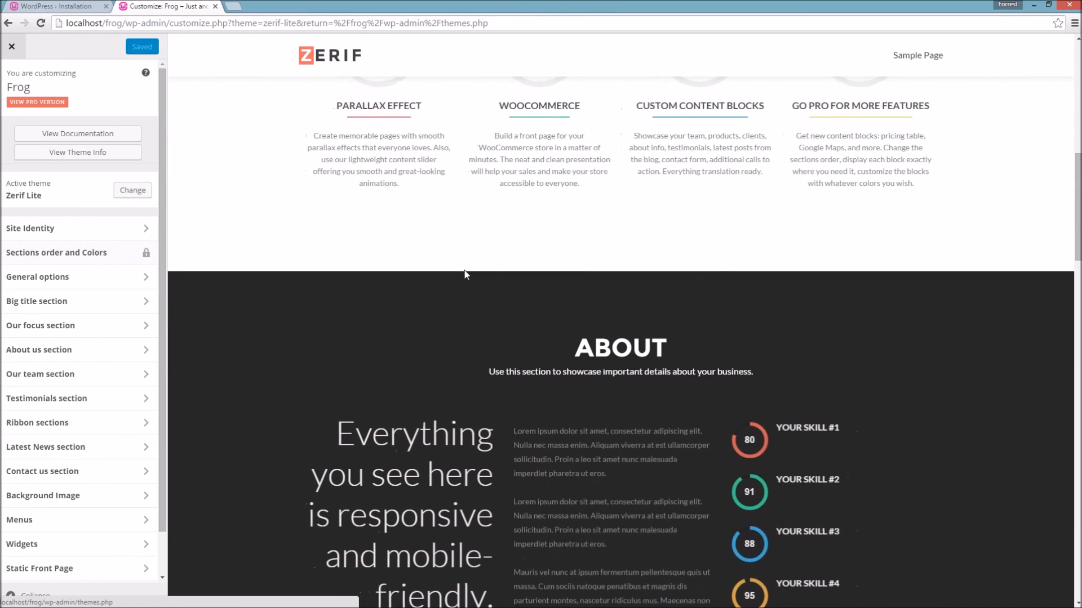
scroll(465, 274, "up", 10)
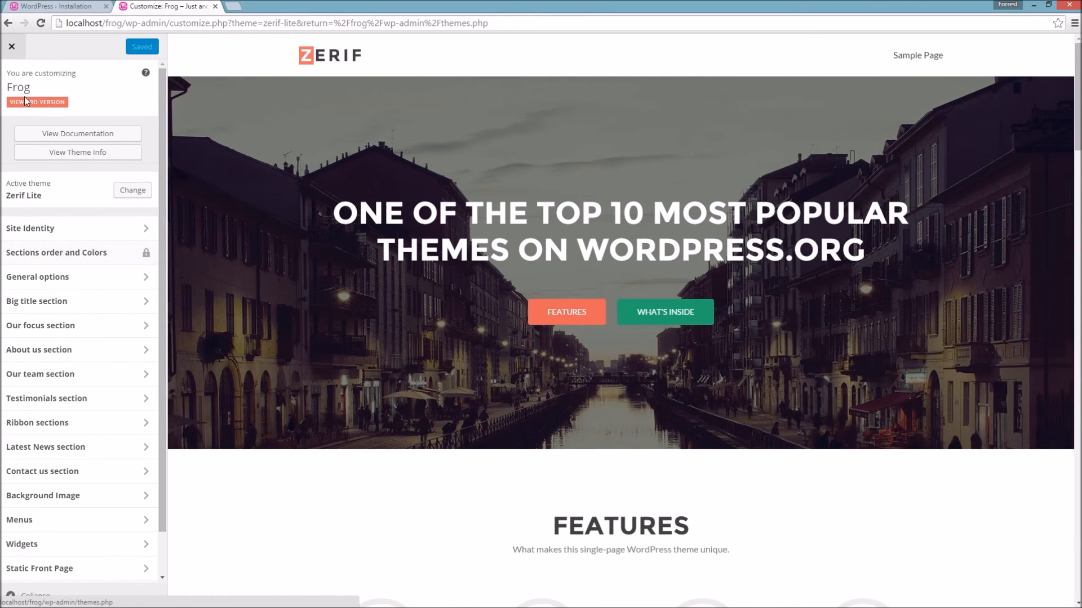
scroll(598, 277, "down", 1)
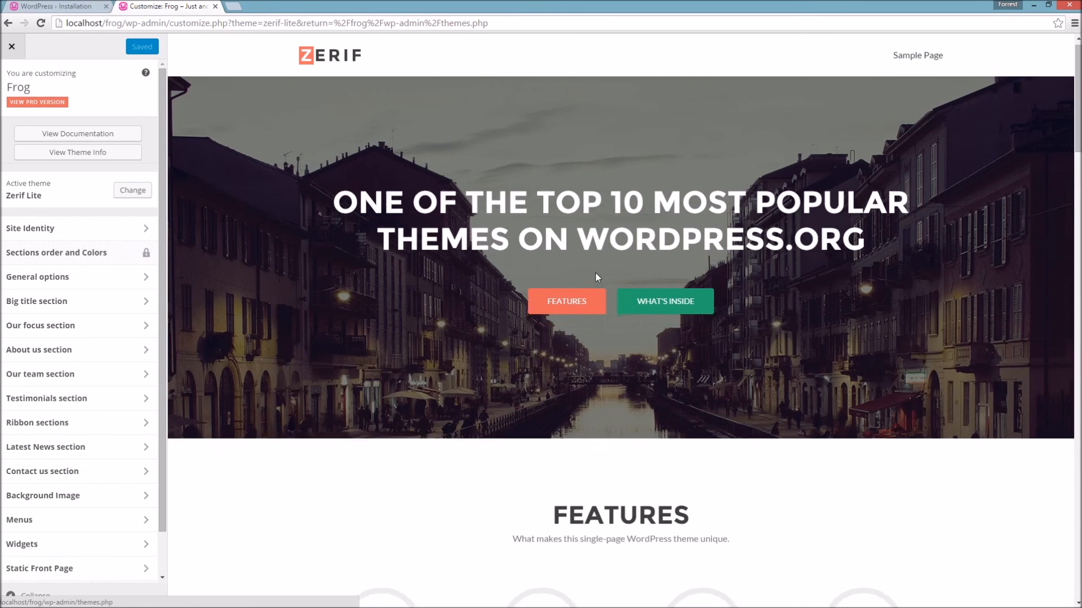
scroll(635, 242, "up", 1)
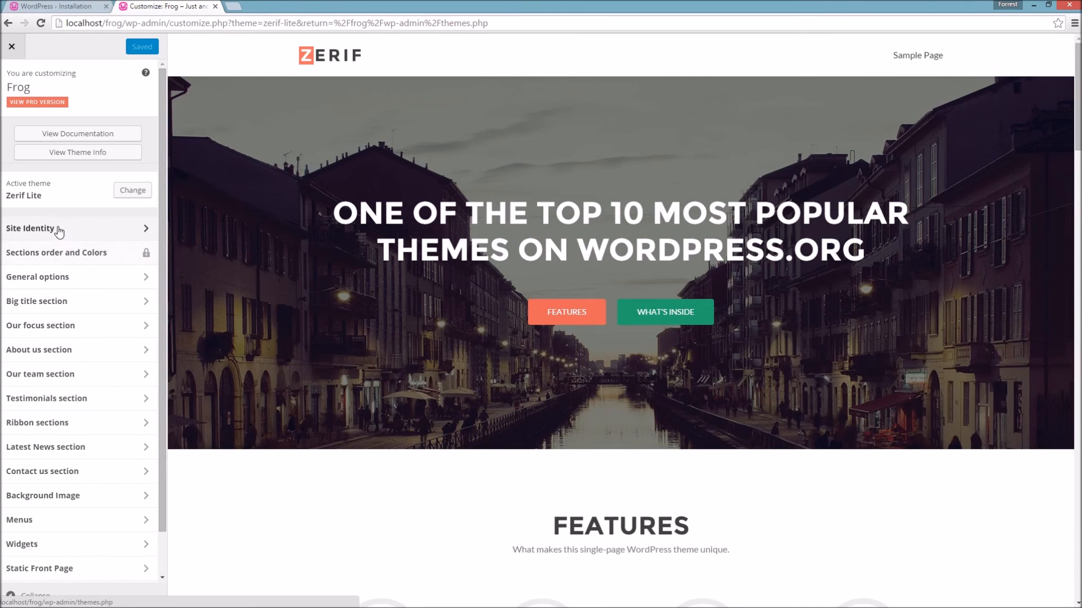
left_click(58, 277)
left_click(58, 138)
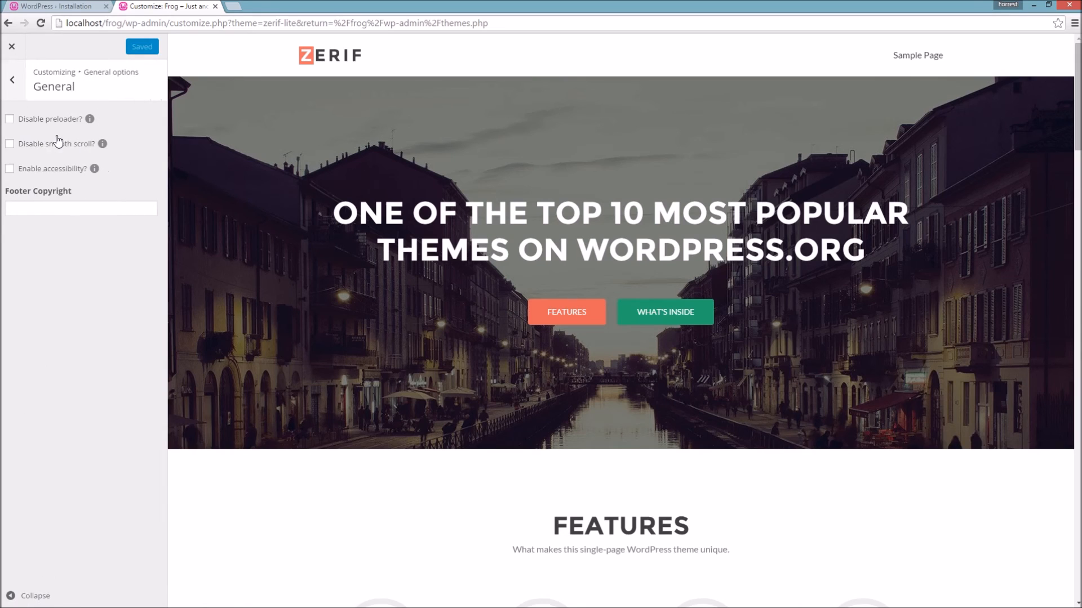
left_click(13, 80)
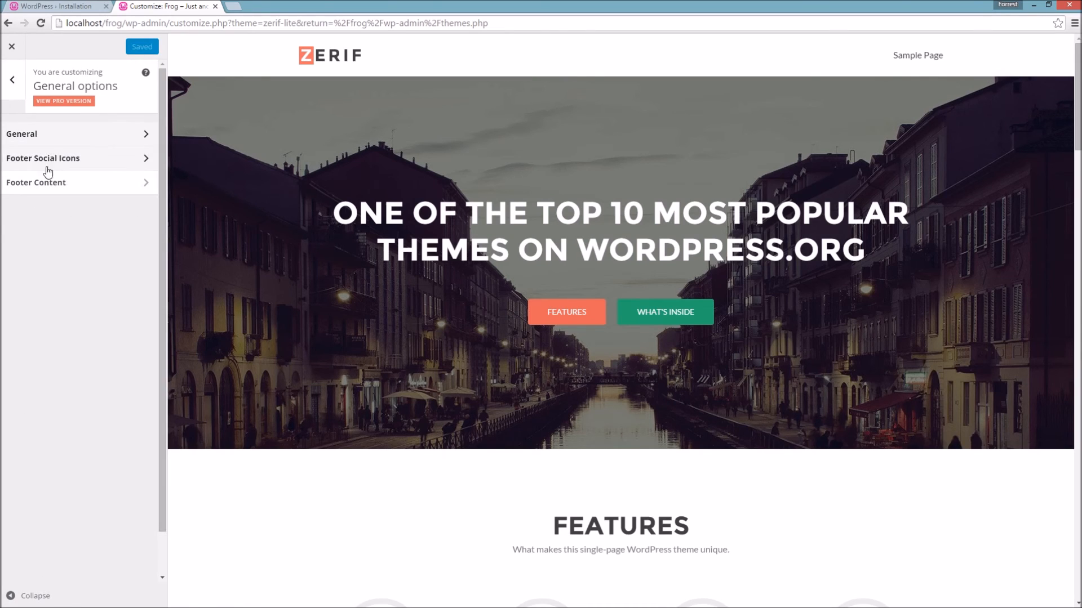
left_click(12, 80)
left_click(47, 231)
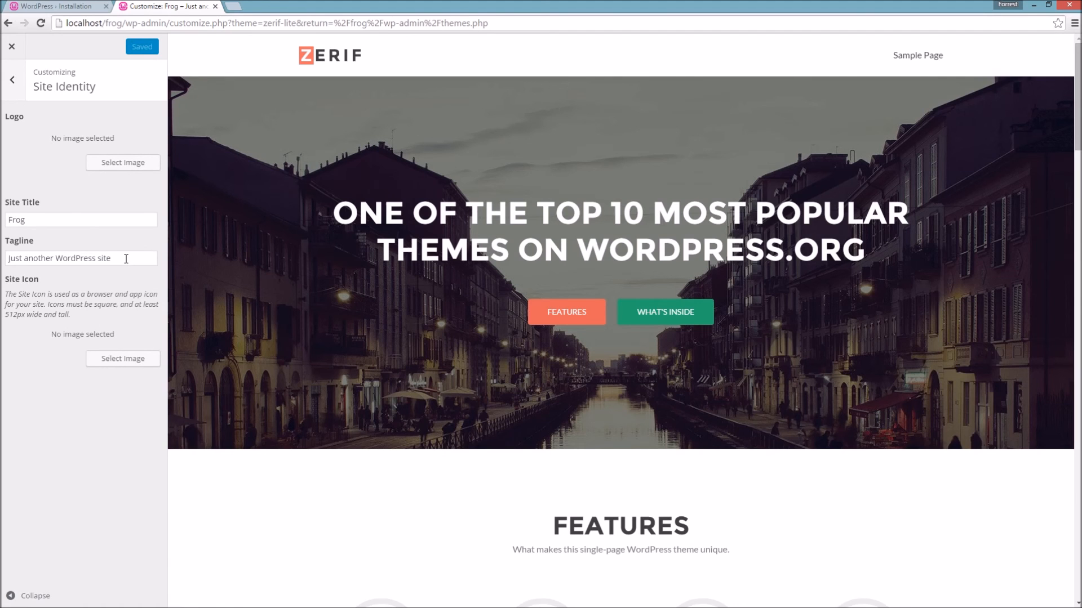
left_click(11, 47)
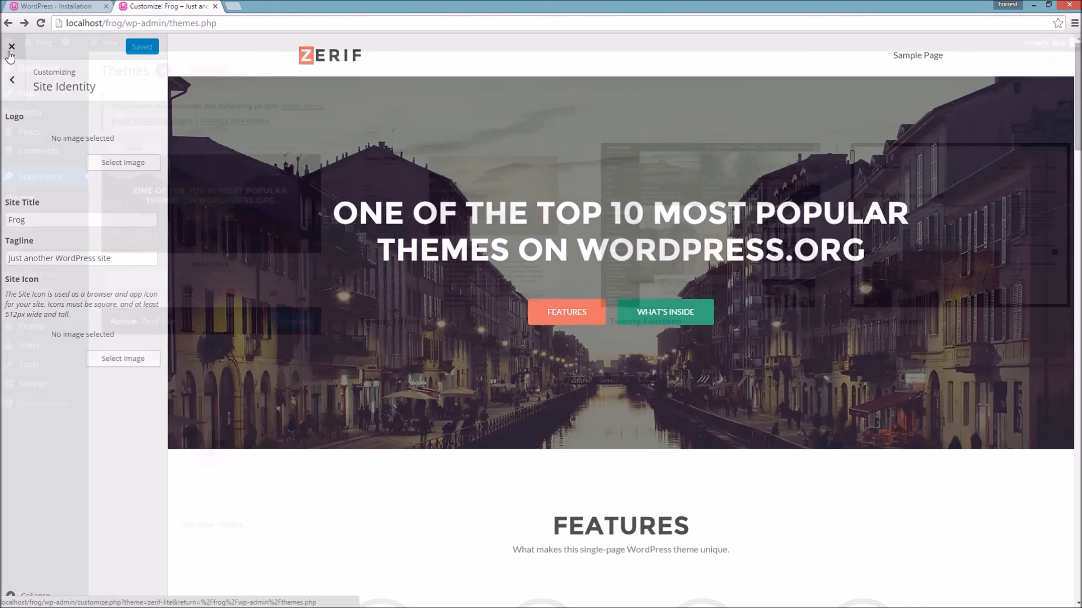
- Go back to the Frog admin Dashboard, showing WordPress 4.4.2 with the Zerif Lite theme
left_click(31, 70)
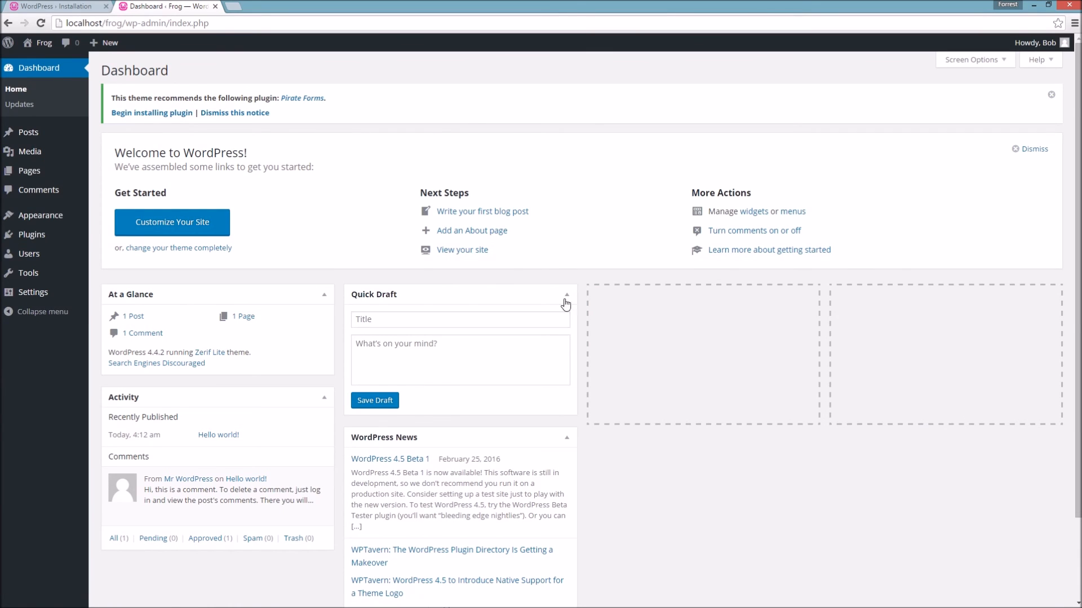